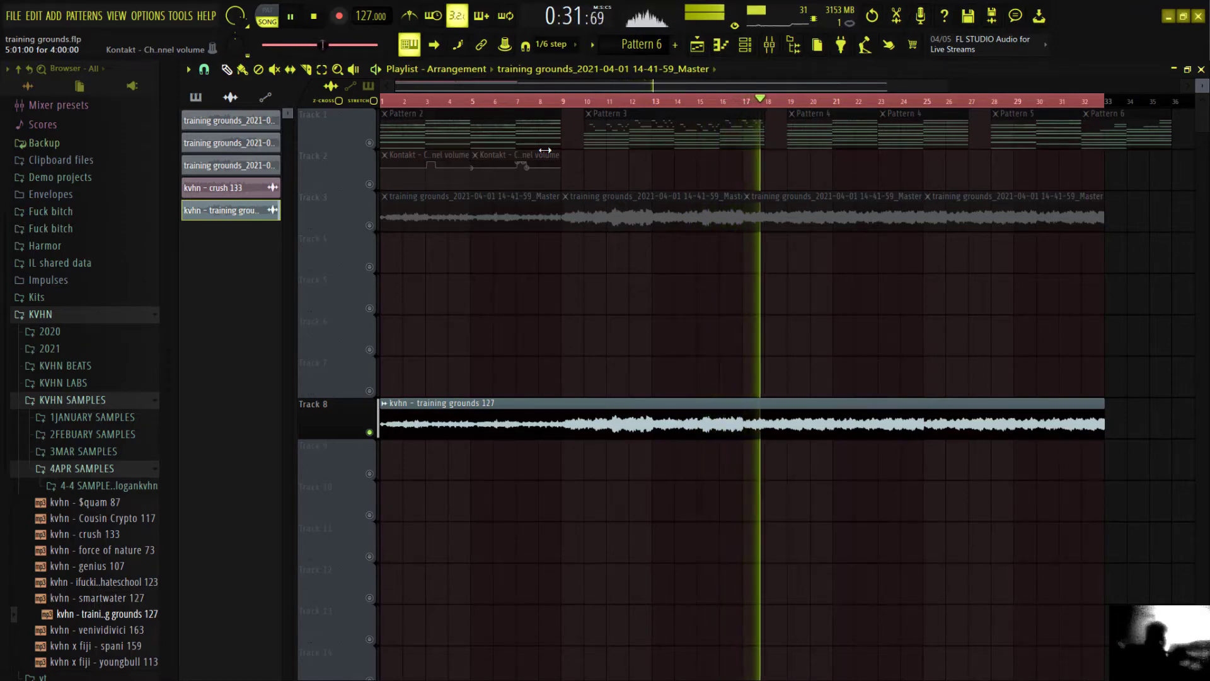
# Browse the patch lists of the SRX ORCHESTRA instrument without choosing a patch, and close the plugin window.
pyautogui.press('space')
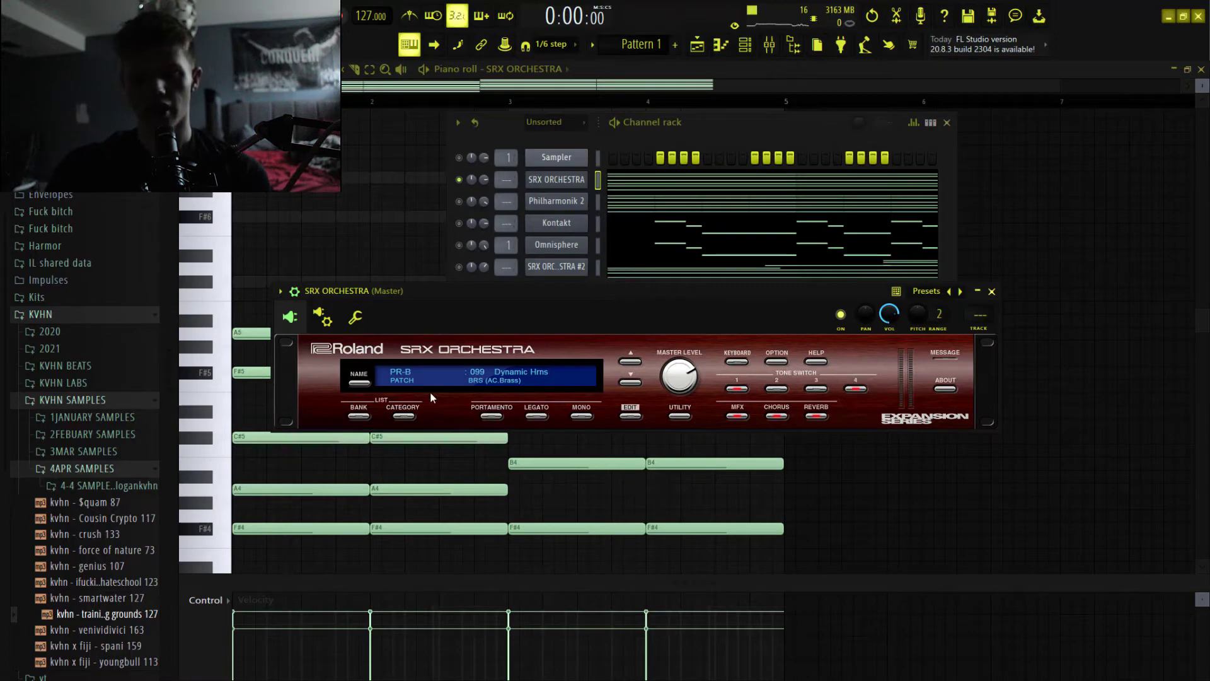
pyautogui.click(402, 380)
pyautogui.moveTo(404, 410)
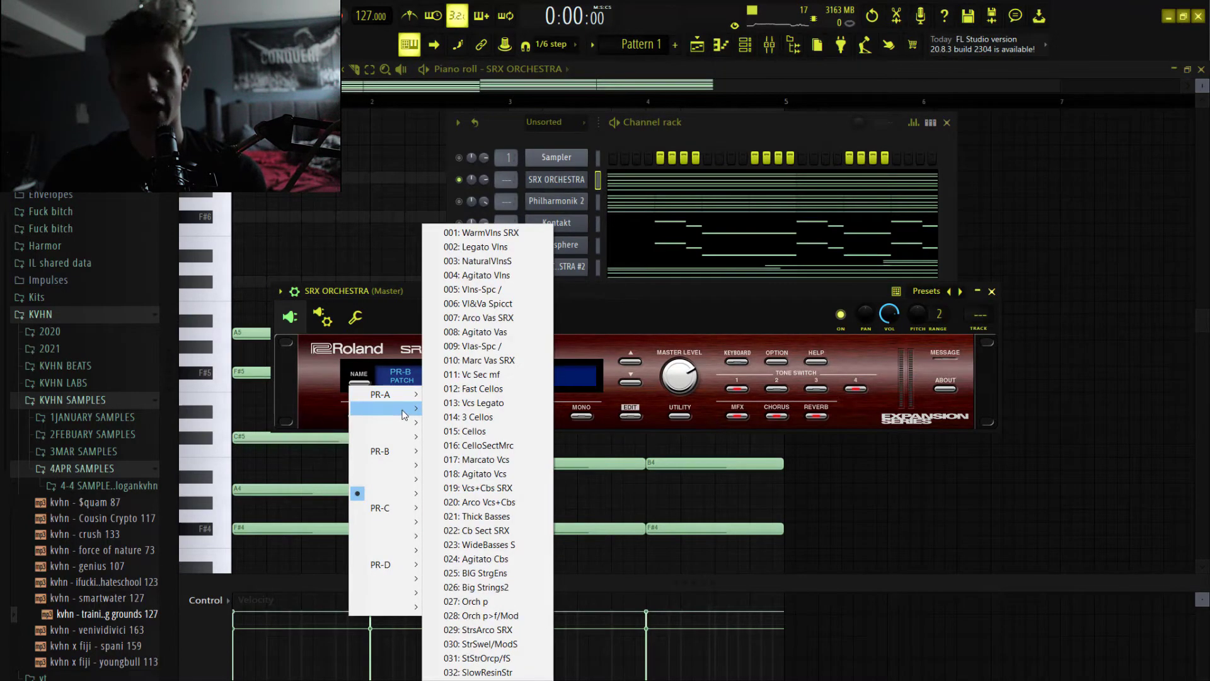
pyautogui.moveTo(405, 473)
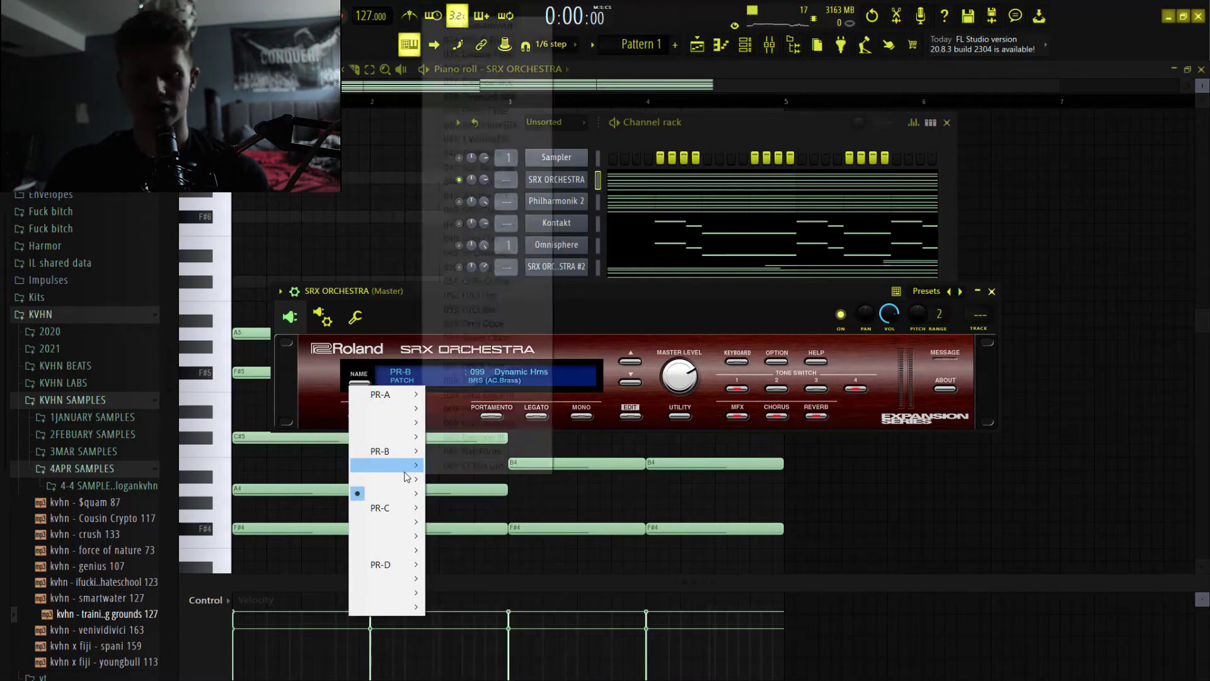
pyautogui.moveTo(402, 523)
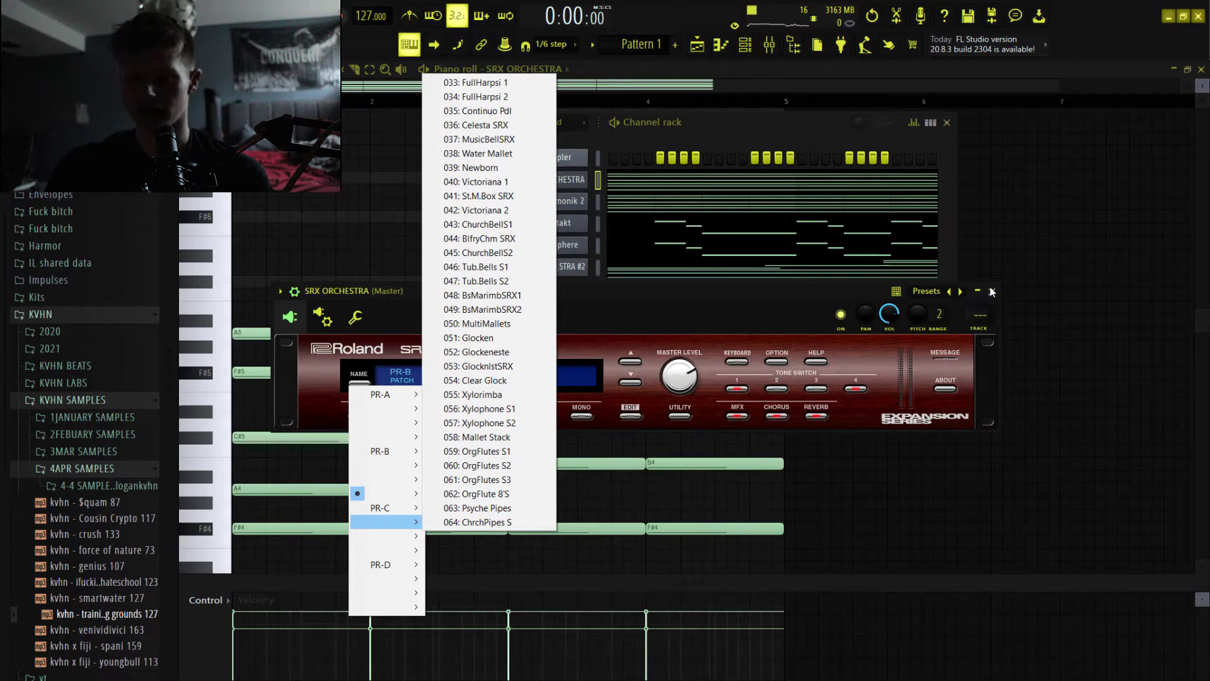
pyautogui.click(1004, 232)
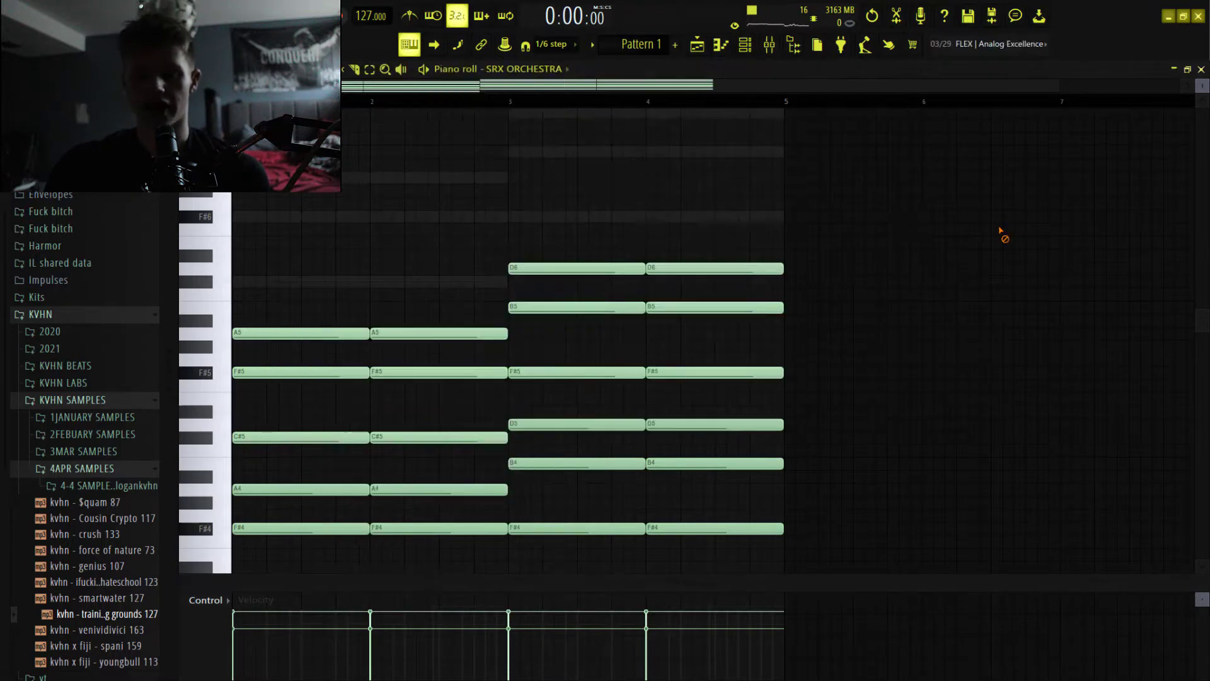
# Try raising the notes from C#4 to B4 in the SRX ORCHESTRA chords by one octave, and restore them.
pyautogui.scroll(-5, 1003, 232)
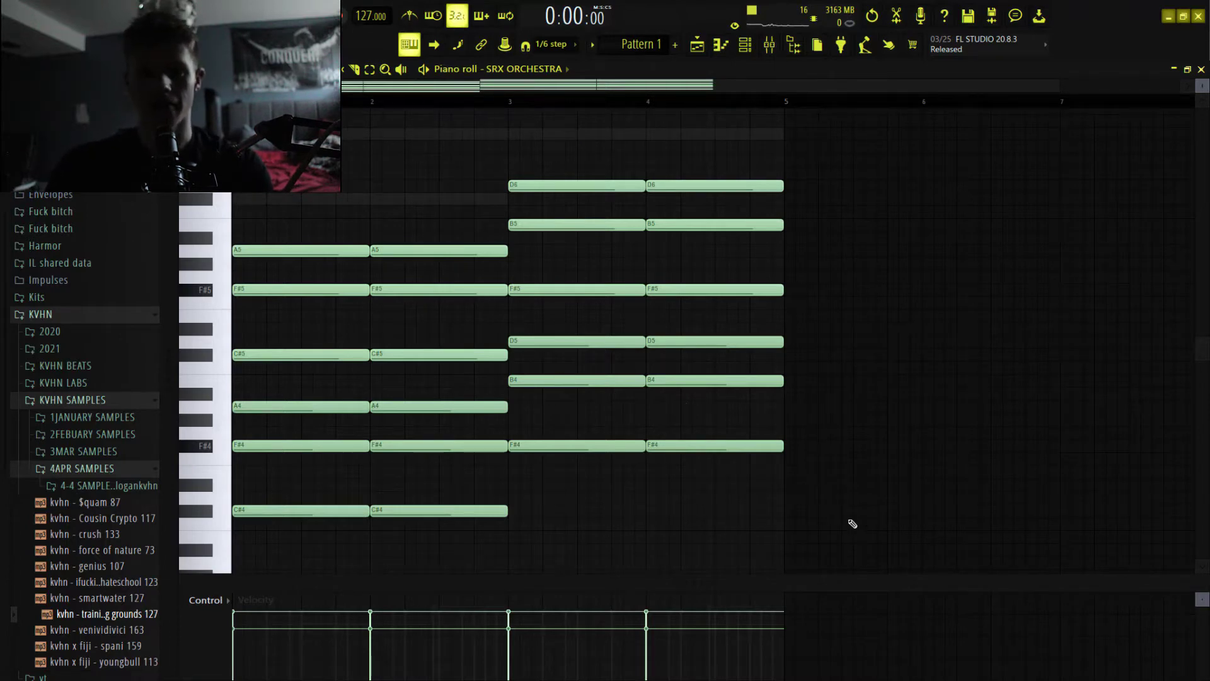
pyautogui.moveTo(800, 530); pyautogui.dragTo(403, 376)
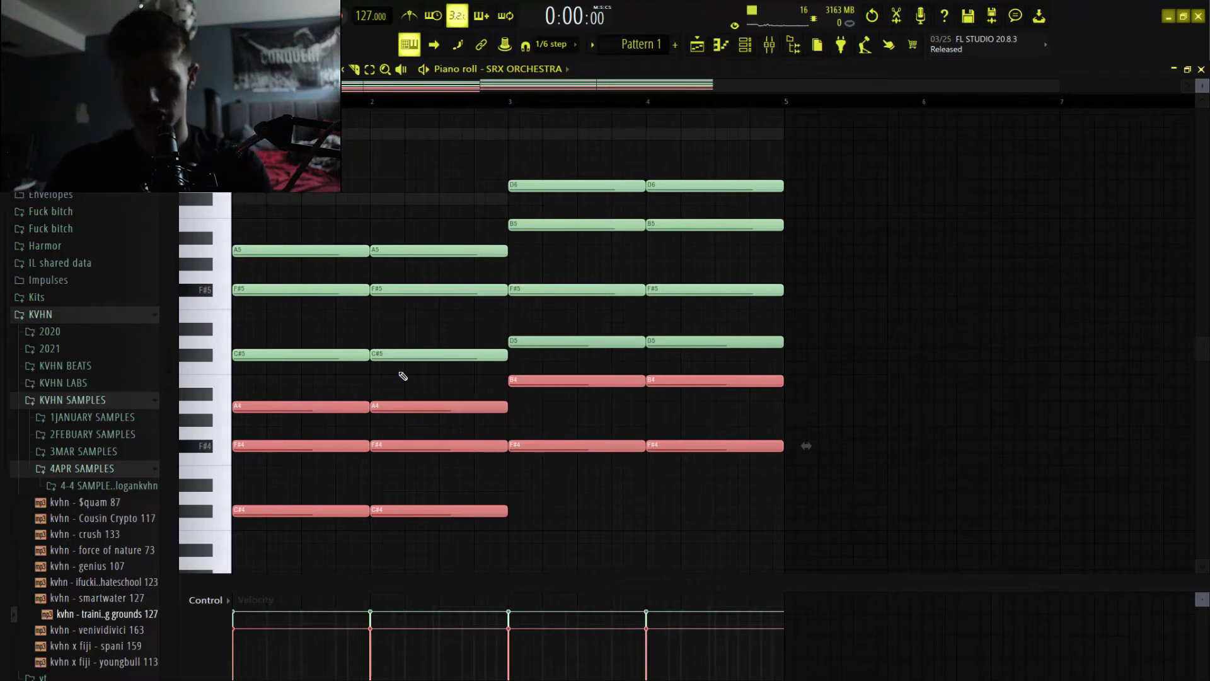
pyautogui.hotkey('ctrl', 'Up')
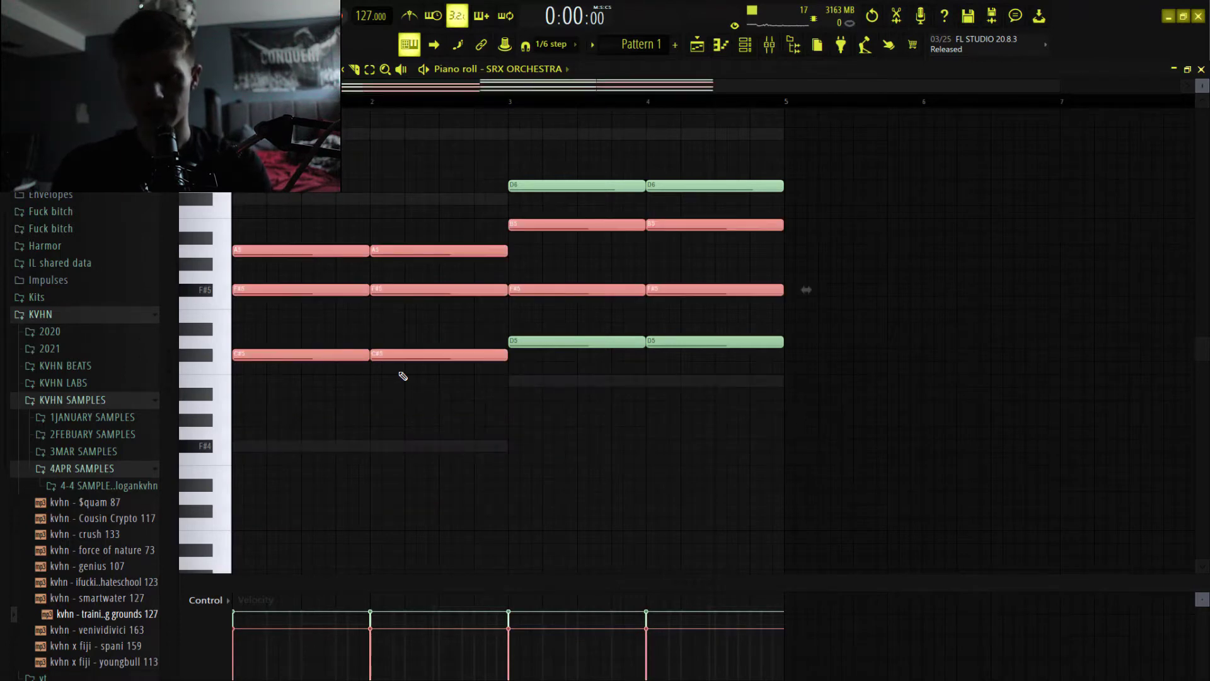
pyautogui.hotkey('ctrl', 'v')
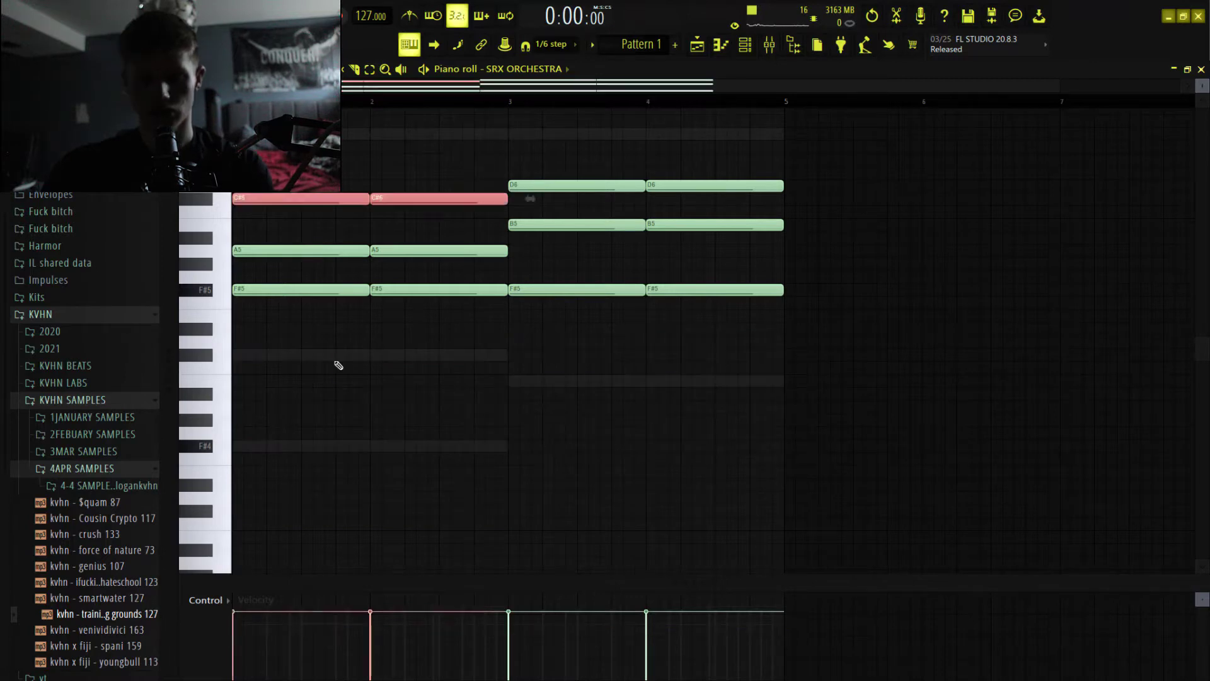
# Reduce the chords to three notes each: F#5, A5, C#6 in bars 1–2 and F#5, B5, D6 in bars 3–4.
pyautogui.keyDown('ctrl'); pyautogui.click(338, 370); pyautogui.keyUp('ctrl')
pyautogui.keyDown('ctrl'); pyautogui.rightClick(310, 317); pyautogui.keyUp('ctrl')
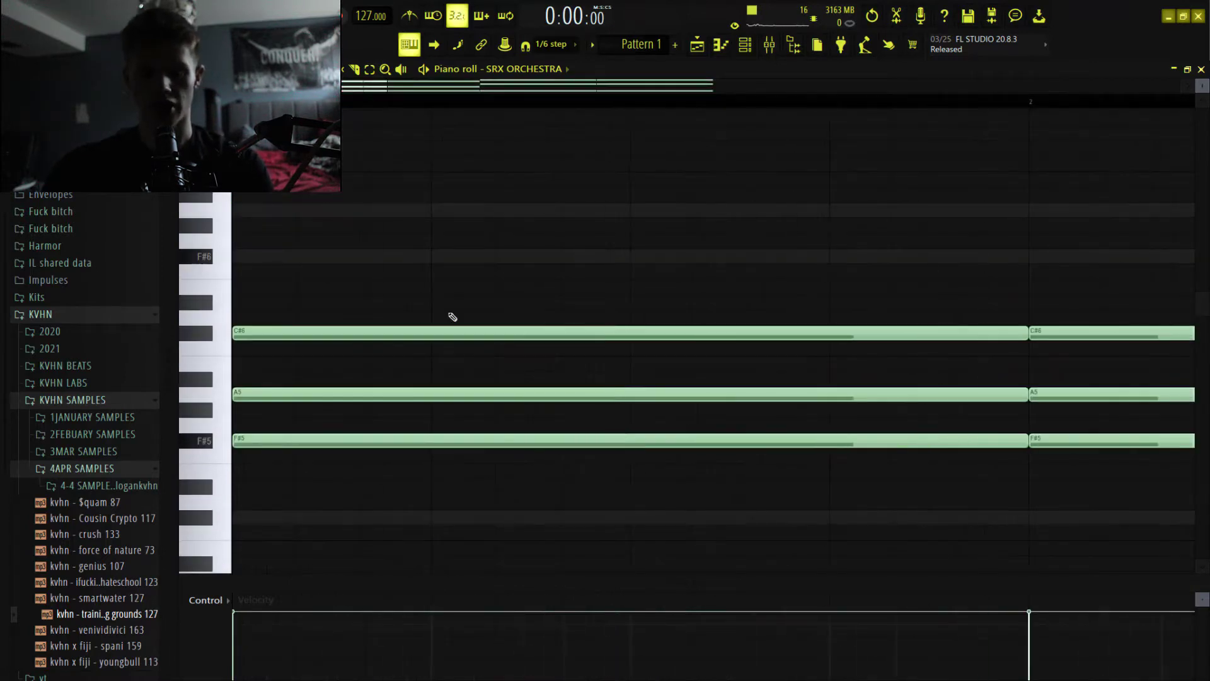
pyautogui.keyDown('ctrl'); pyautogui.rightClick(421, 372); pyautogui.keyUp('ctrl')
pyautogui.scroll(-2, 372, 418)
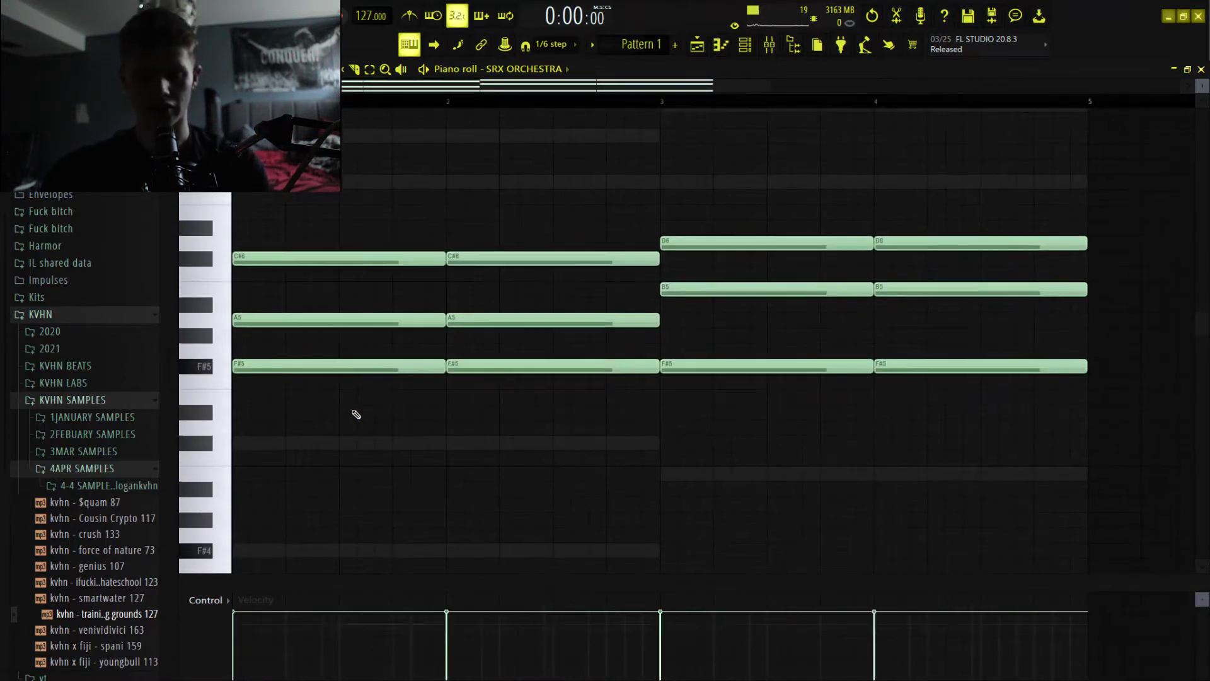
# Audition the A5 note of the first chord and clear the selection.
pyautogui.keyDown('ctrl'); pyautogui.click(350, 326); pyautogui.keyUp('ctrl')
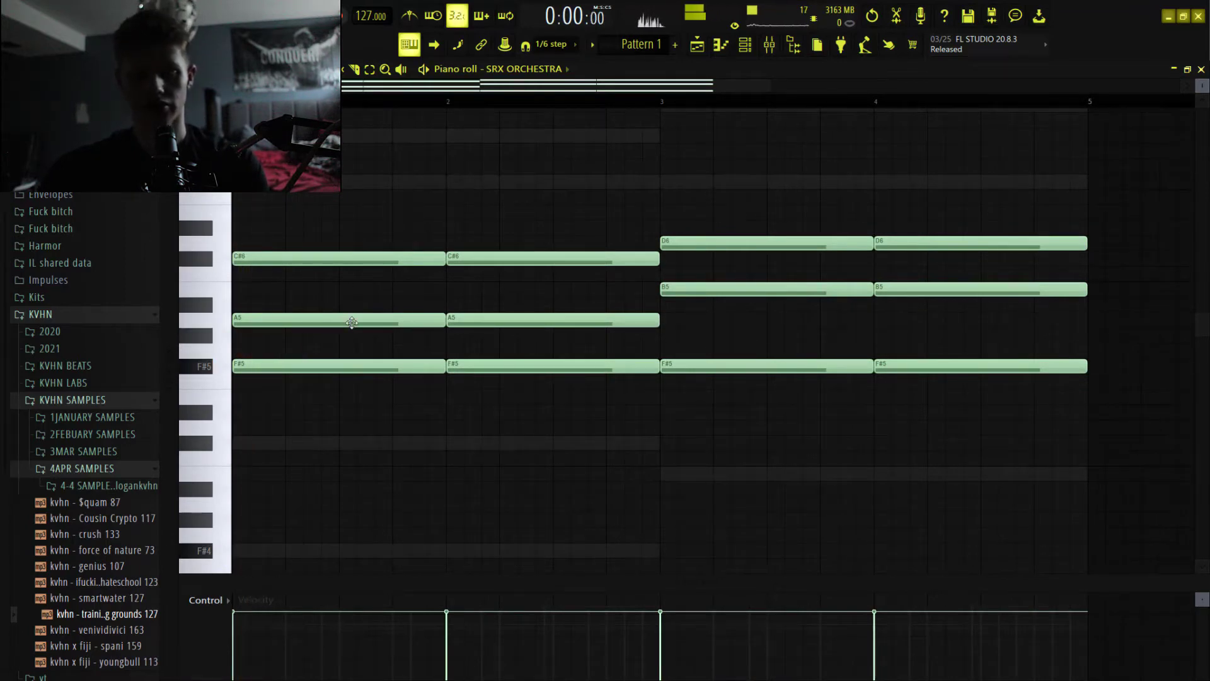
pyautogui.hotkey('shift', 'Down')
pyautogui.press('space')
pyautogui.press('space')
pyautogui.hotkey('shift', 'Up')
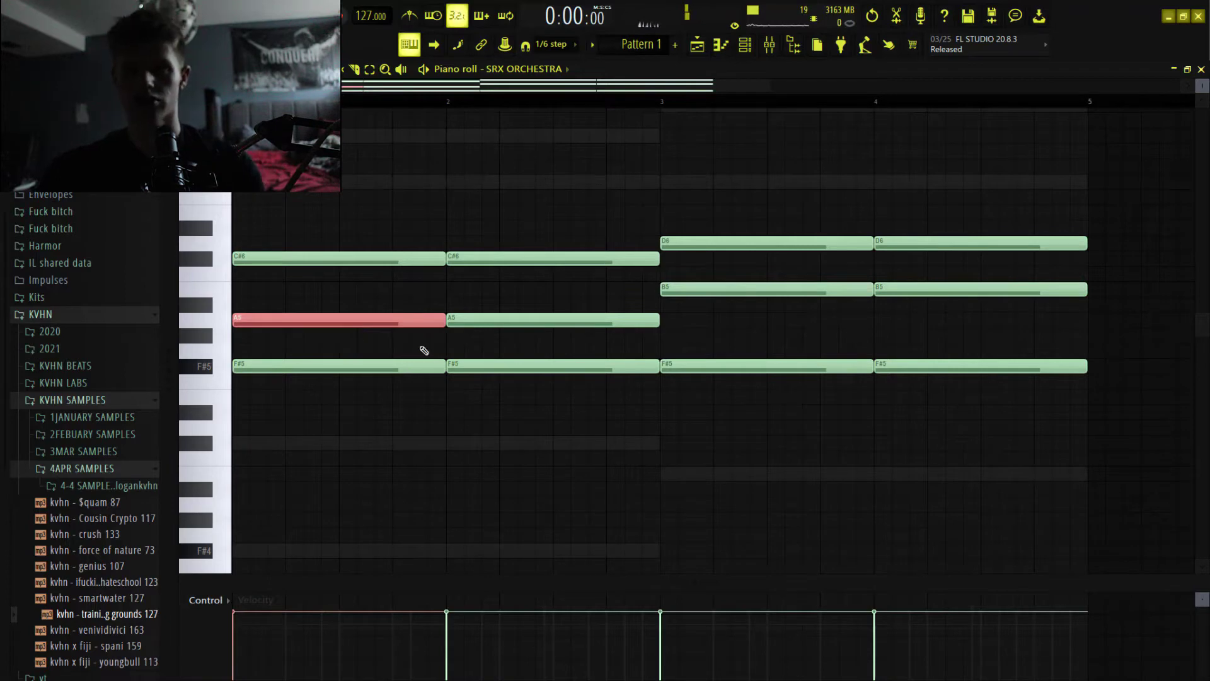
pyautogui.keyDown('ctrl'); pyautogui.click(509, 536); pyautogui.keyUp('ctrl')
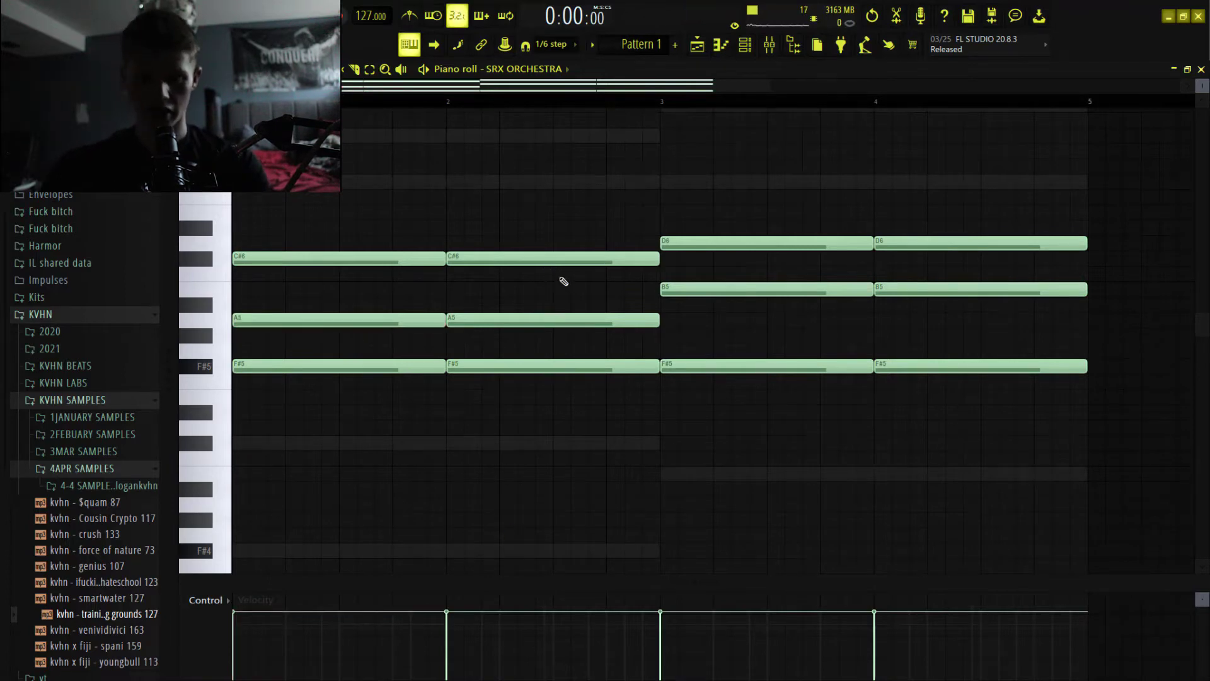
# Lower the C#6 notes in bars 1 and 2 by one octave to C#5.
pyautogui.moveTo(564, 283); pyautogui.dragTo(442, 239)
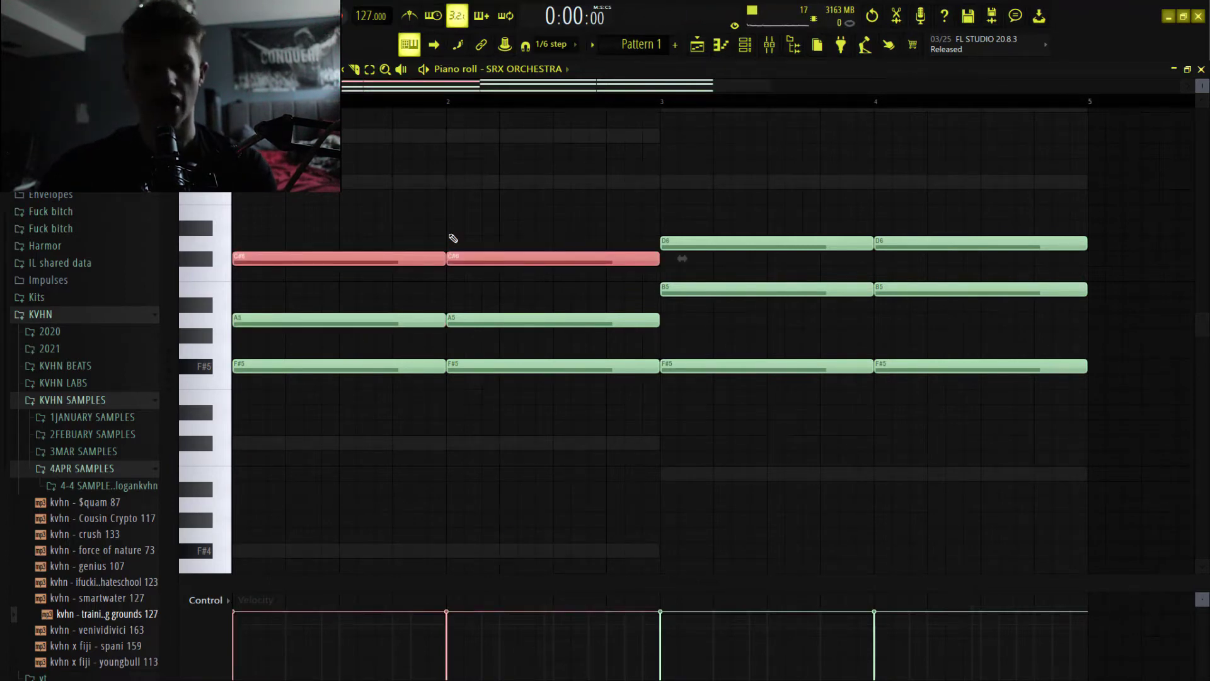
pyautogui.scroll(-2, 453, 238)
pyautogui.hotkey('ctrl', 'Down')
pyautogui.keyDown('ctrl'); pyautogui.click(452, 224); pyautogui.keyUp('ctrl')
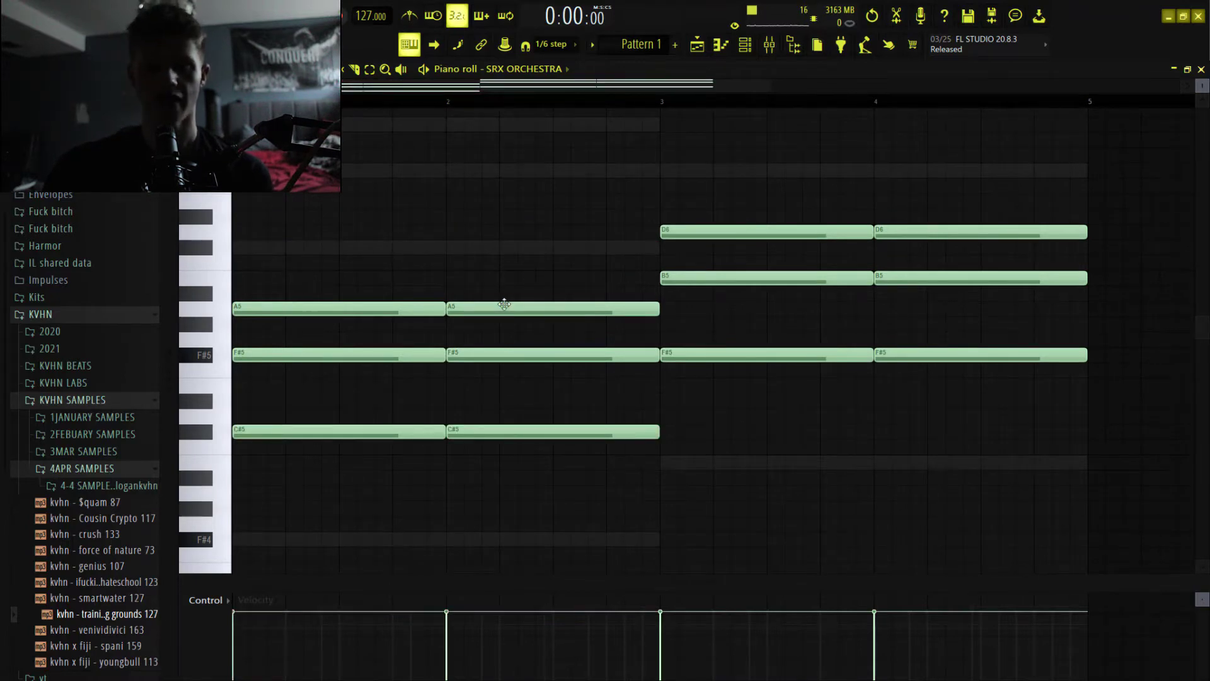
# Raise the C#5 notes in bars 1 and 2 to C#6 and return them to C#5 for comparison.
pyautogui.scroll(-3, 508, 305)
pyautogui.scroll(1, 509, 309)
pyautogui.moveTo(565, 425); pyautogui.dragTo(253, 347)
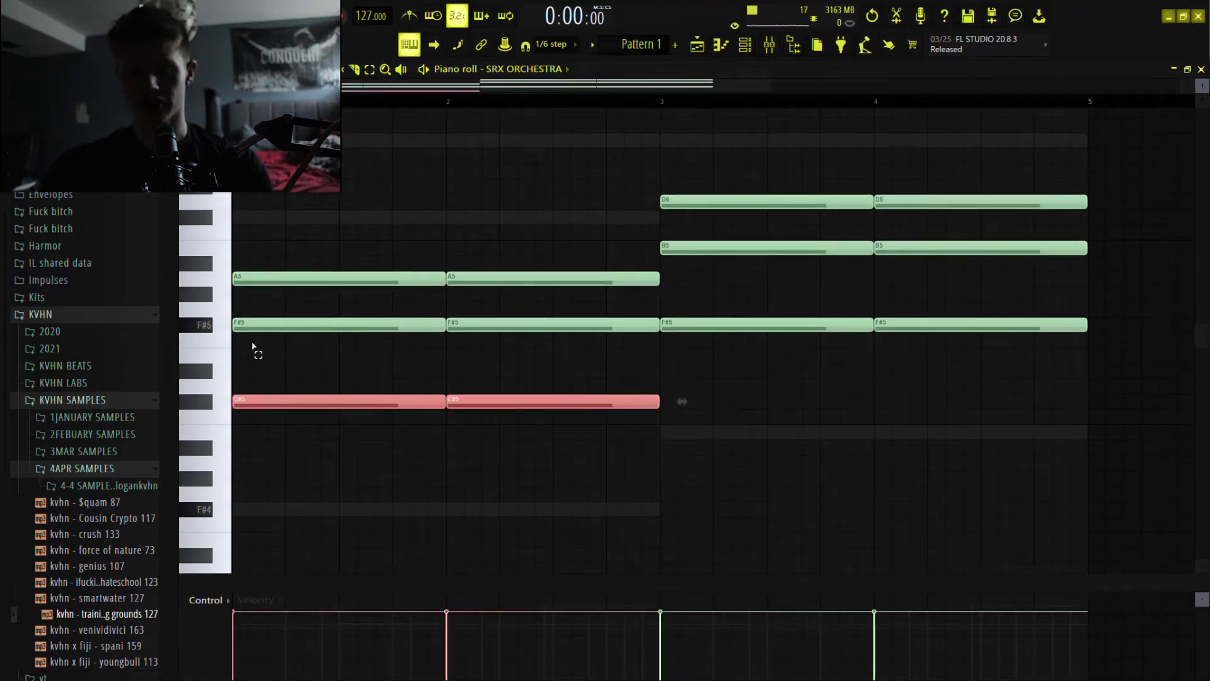
pyautogui.hotkey('ctrl', 'Up')
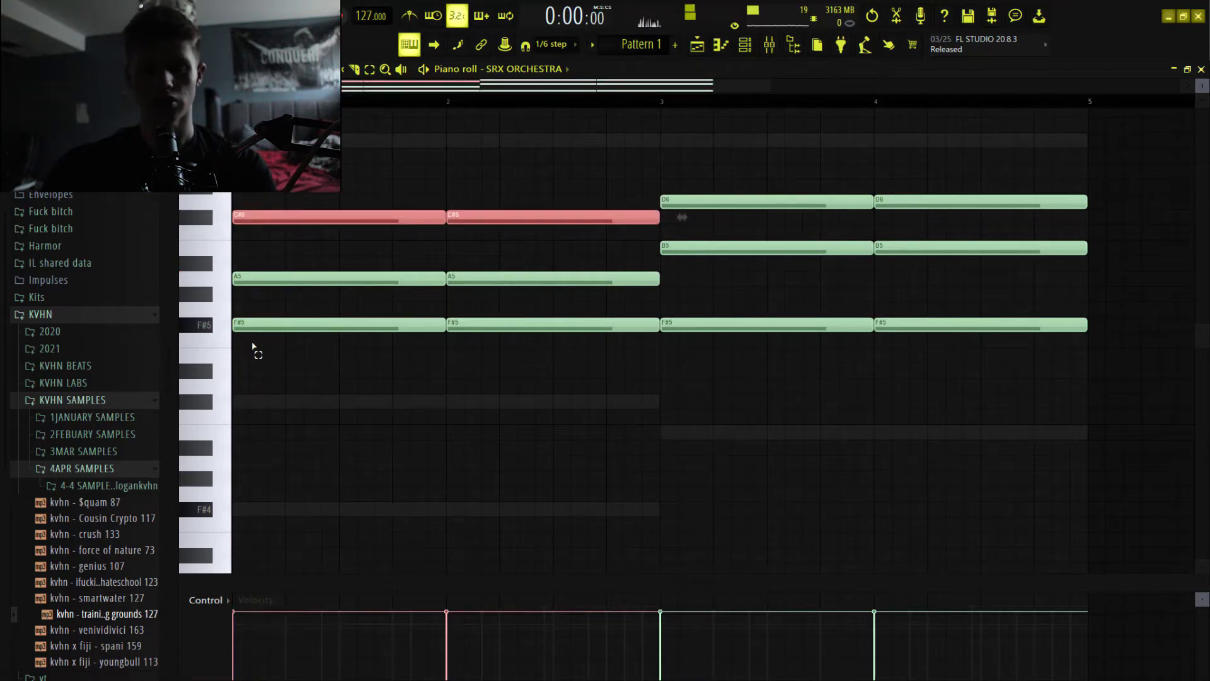
pyautogui.hotkey('ctrl', 'Down')
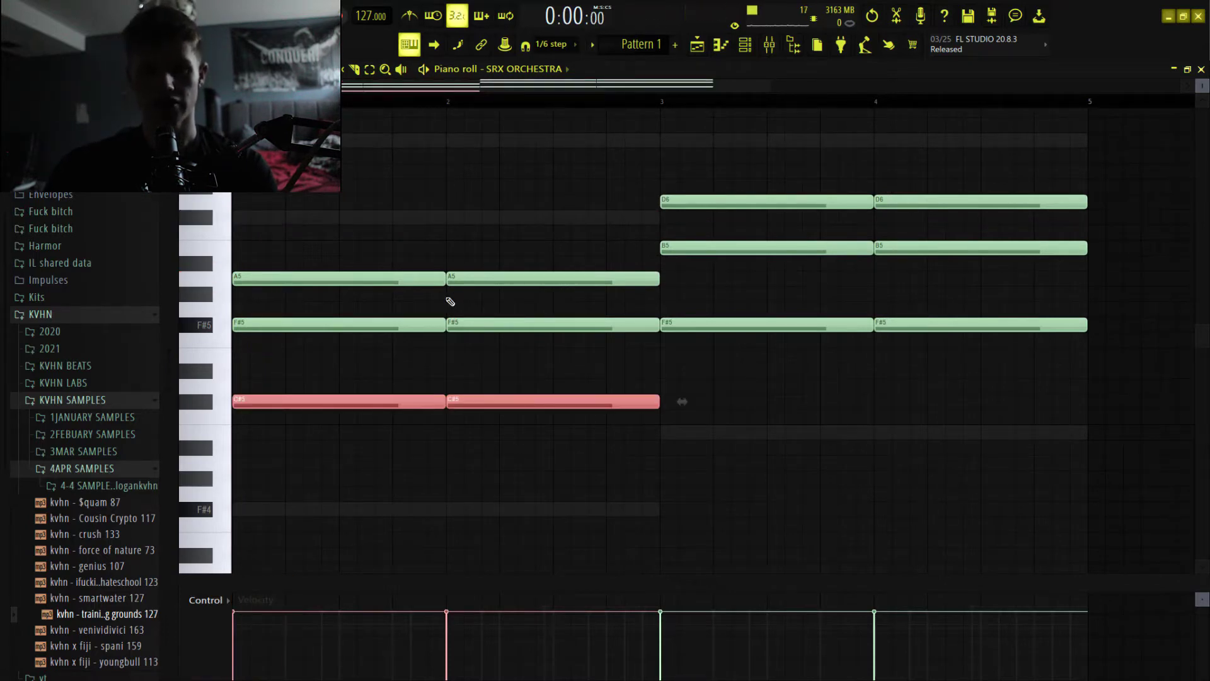
# Play back the inverted chord from the start and remove the stray short D6 note in bar 2.
pyautogui.press('space')
pyautogui.click(462, 204)
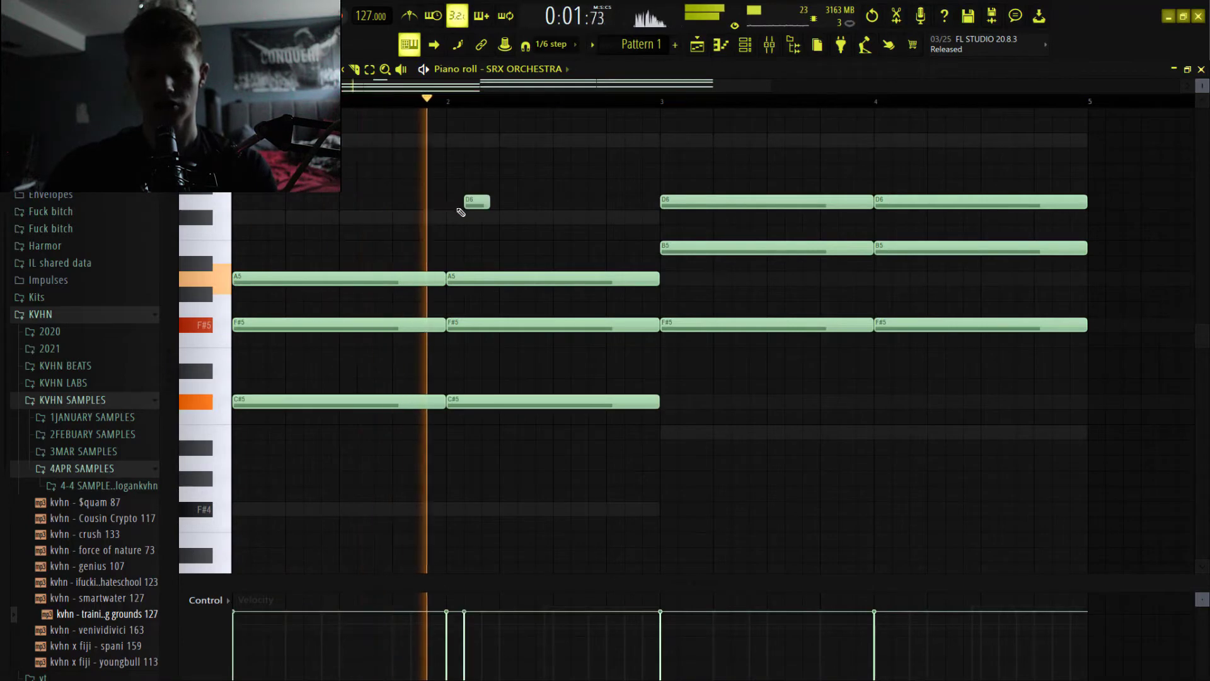
pyautogui.press('space')
pyautogui.rightClick(477, 202)
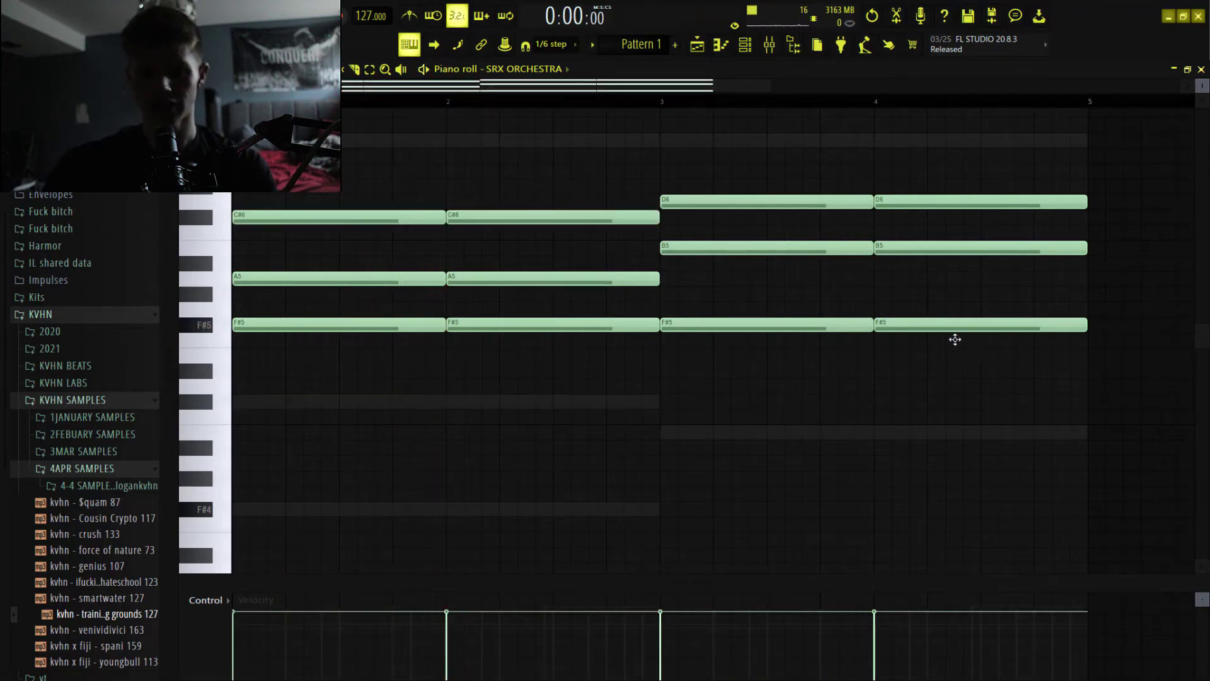
# Raise the F#5 notes in bars 3 and 4 by one octave to F#6.
pyautogui.moveTo(955, 339); pyautogui.dragTo(755, 332)
pyautogui.hotkey('ctrl', 'Up')
# Transpose the chords in bars 3 and 4 down to F#5, A5, C#6 and back up to B5, D6, F#6.
pyautogui.moveTo(955, 316); pyautogui.dragTo(764, 140)
pyautogui.press('Down')
pyautogui.press('Down')
pyautogui.press('Down')
pyautogui.press('Down')
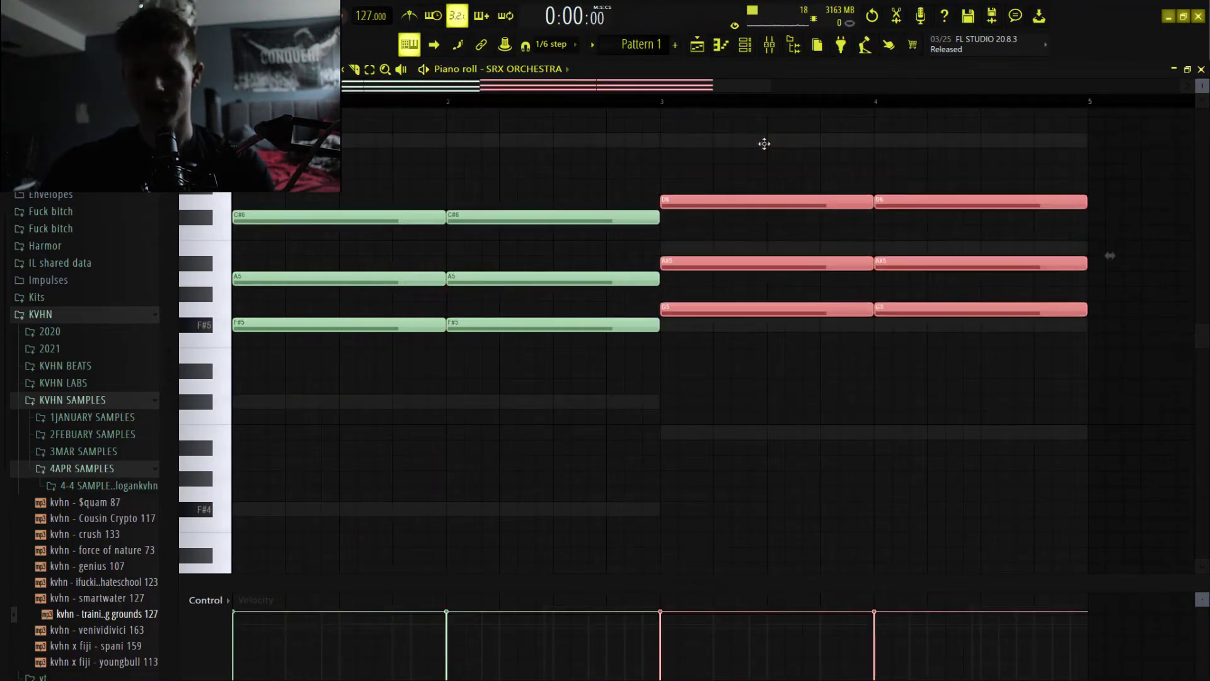
pyautogui.press('Down')
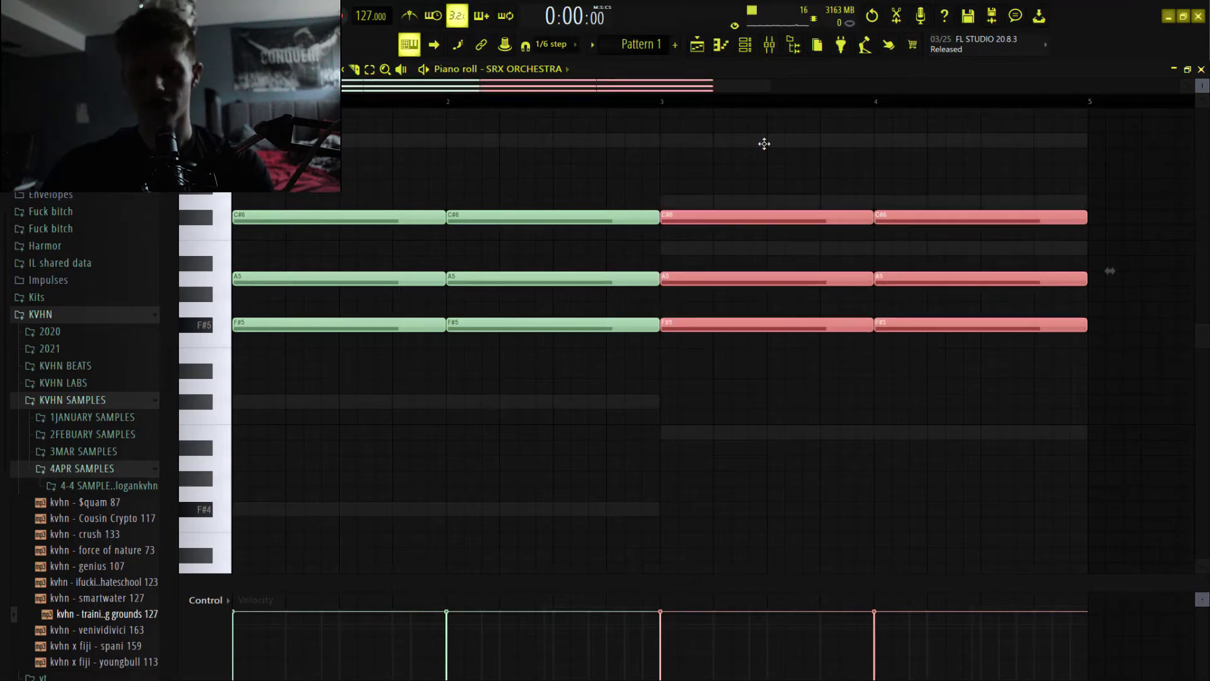
pyautogui.press('Up')
pyautogui.press('Up')
pyautogui.press('Up')
pyautogui.press('Up')
pyautogui.press('Up')
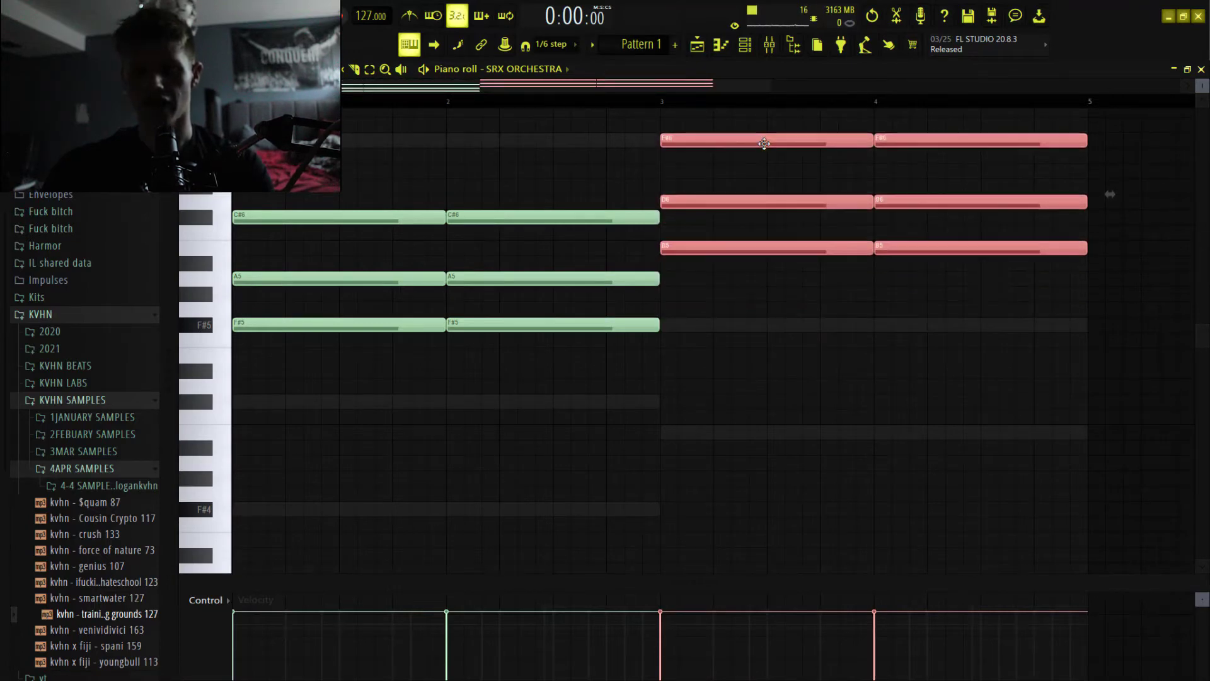
pyautogui.hotkey('ctrl', 'd')
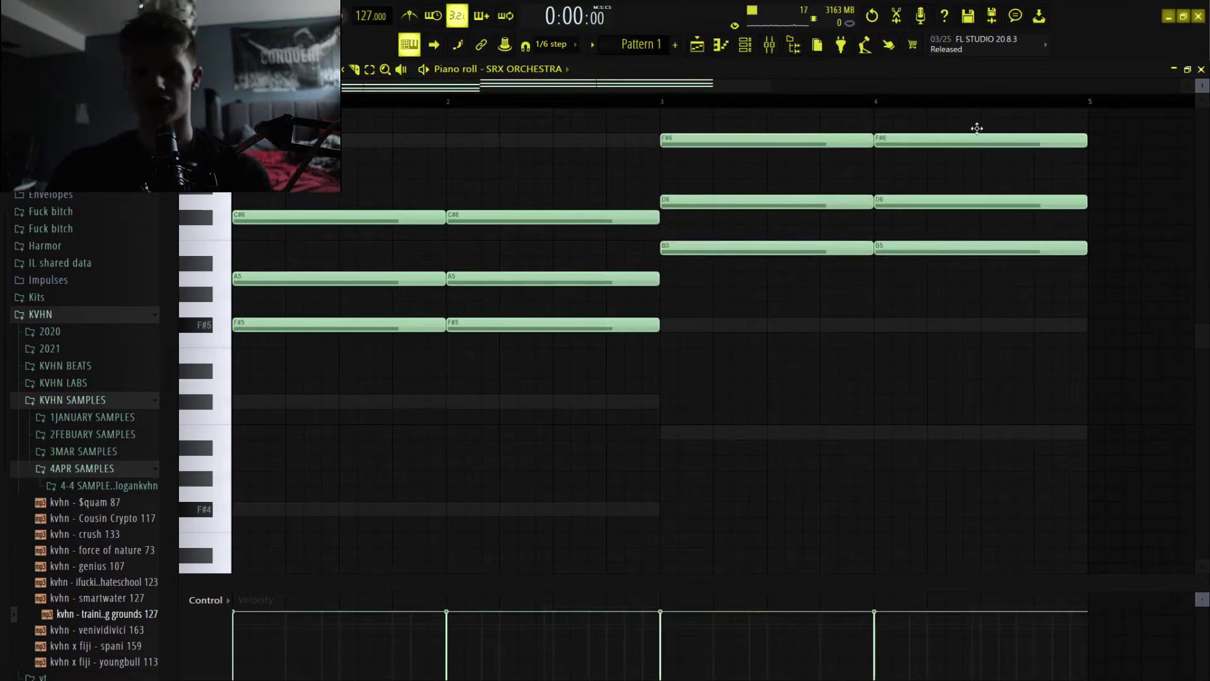
# Lower the top note of every chord by one octave: C#6 to C#5 in bars 1–2, F#6 to F#5 in bars 3–4.
pyautogui.scroll(1, 968, 149)
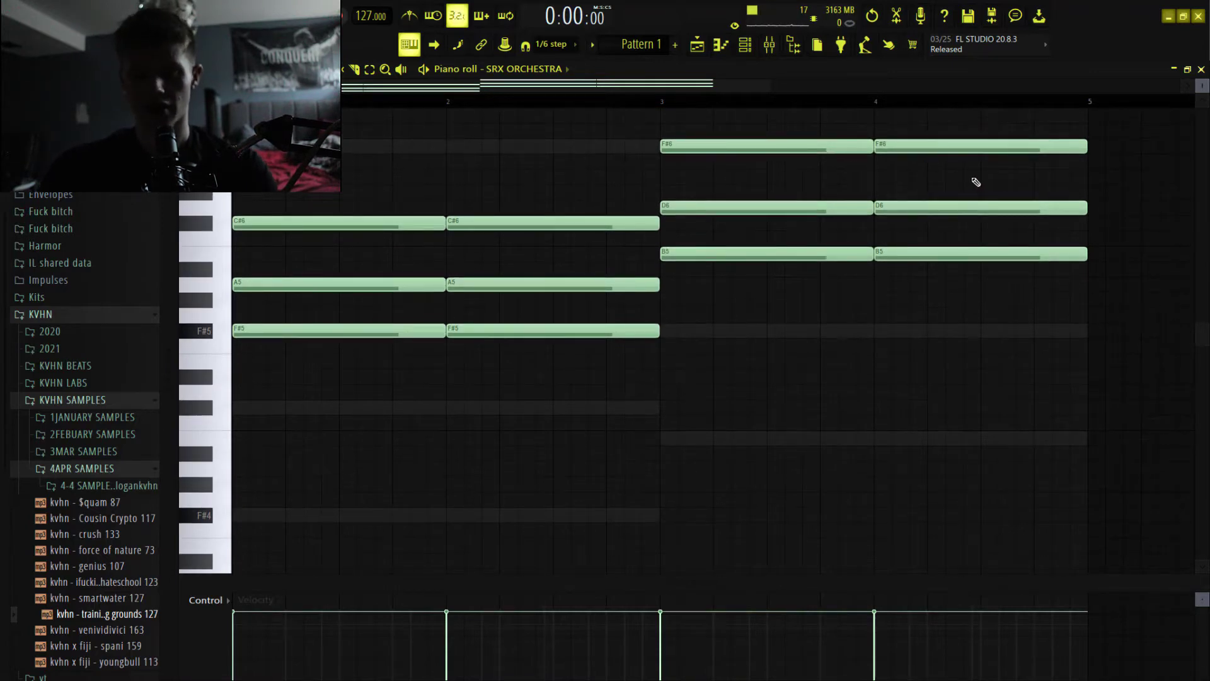
pyautogui.moveTo(972, 183); pyautogui.dragTo(756, 131)
pyautogui.moveTo(507, 254); pyautogui.dragTo(336, 206)
pyautogui.hotkey('ctrl', 'Down')
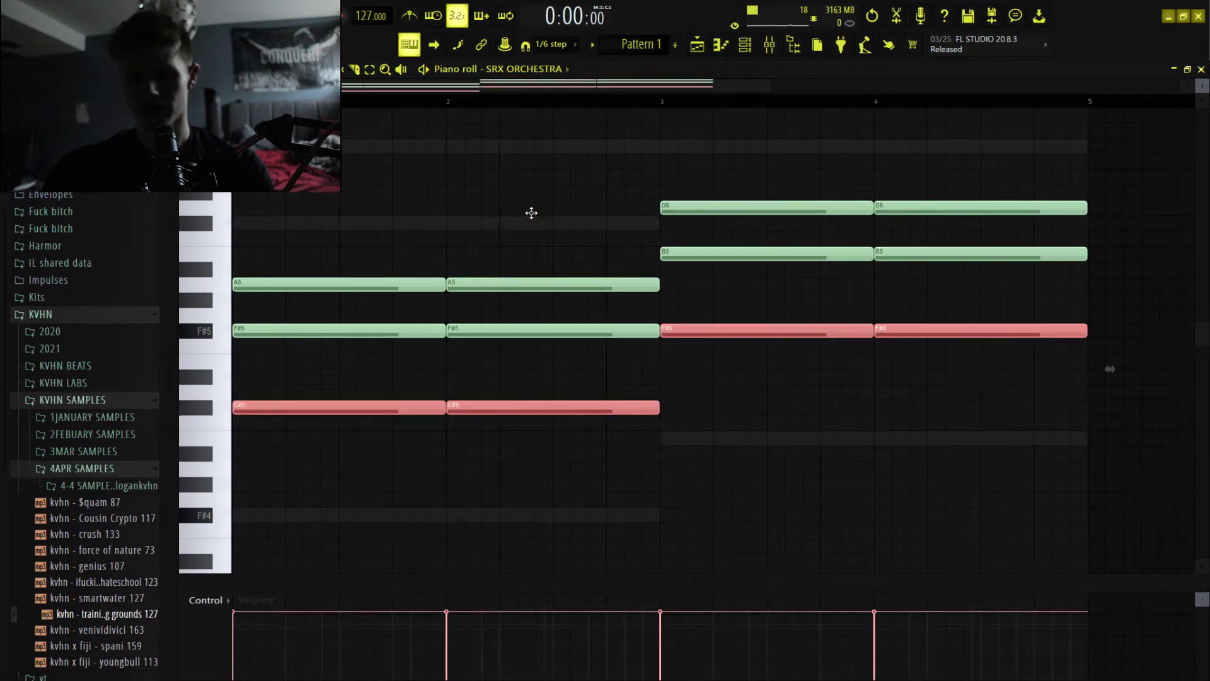
pyautogui.click(528, 204)
# Play back the inverted chord progression starting from bar 2, and stop playback.
pyautogui.click(449, 101)
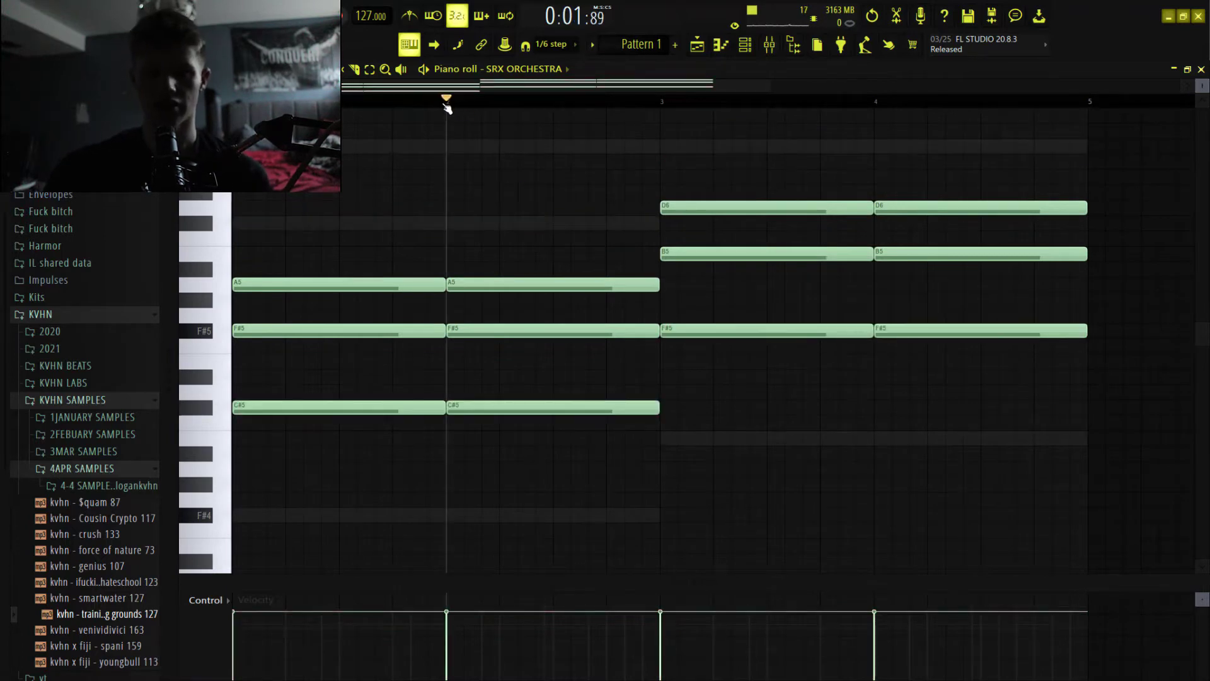
pyautogui.press('space')
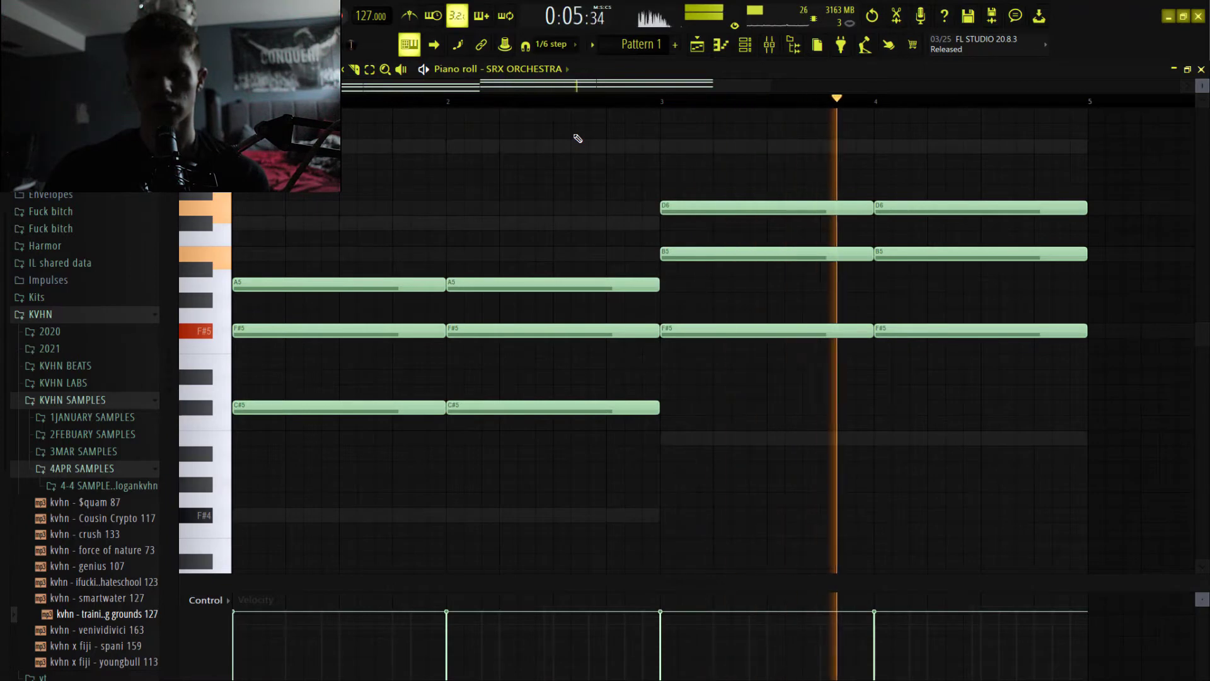
pyautogui.press('space')
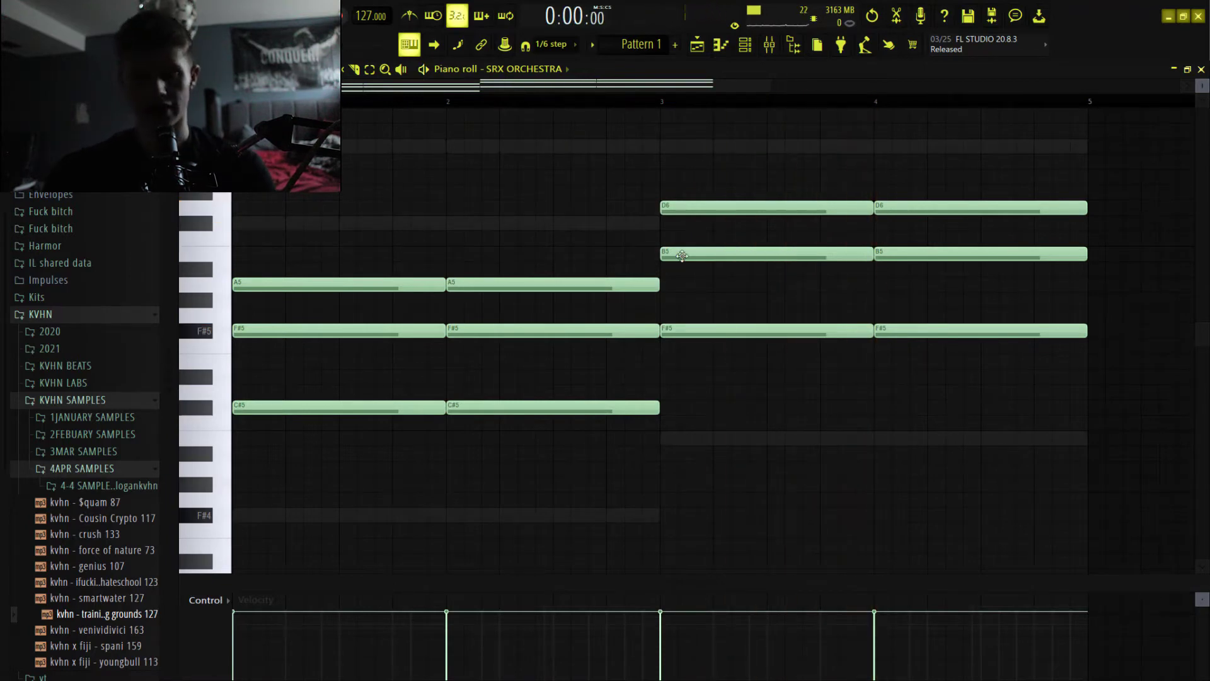
# Browse the Strings ensemble Violas Detache instruments in Philharmonik 2 and open that channel's piano roll.
pyautogui.scroll(-2, 647, 196)
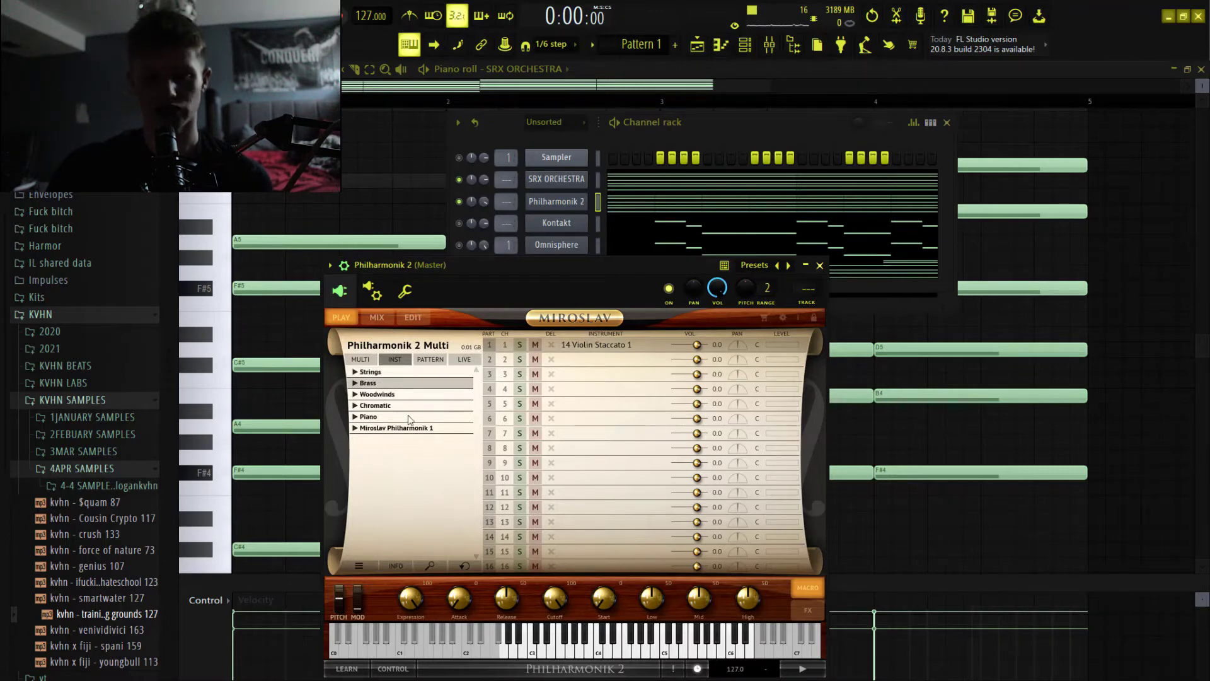
pyautogui.click(355, 372)
pyautogui.click(361, 382)
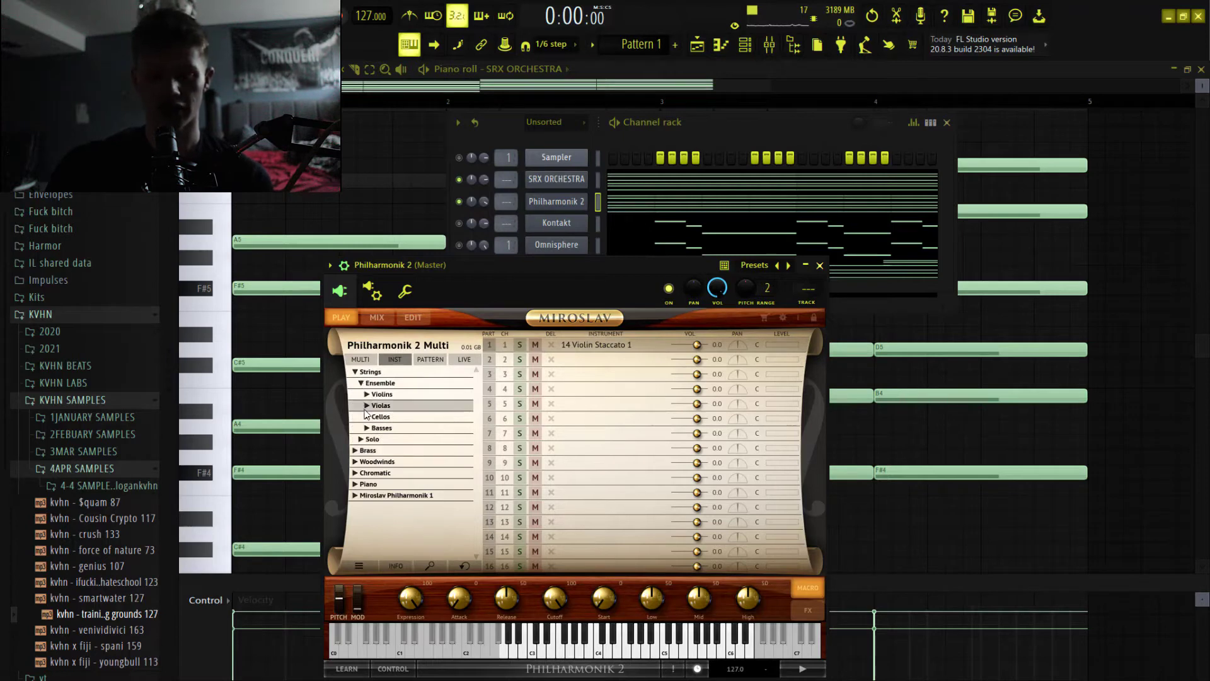
pyautogui.click(366, 407)
pyautogui.click(372, 451)
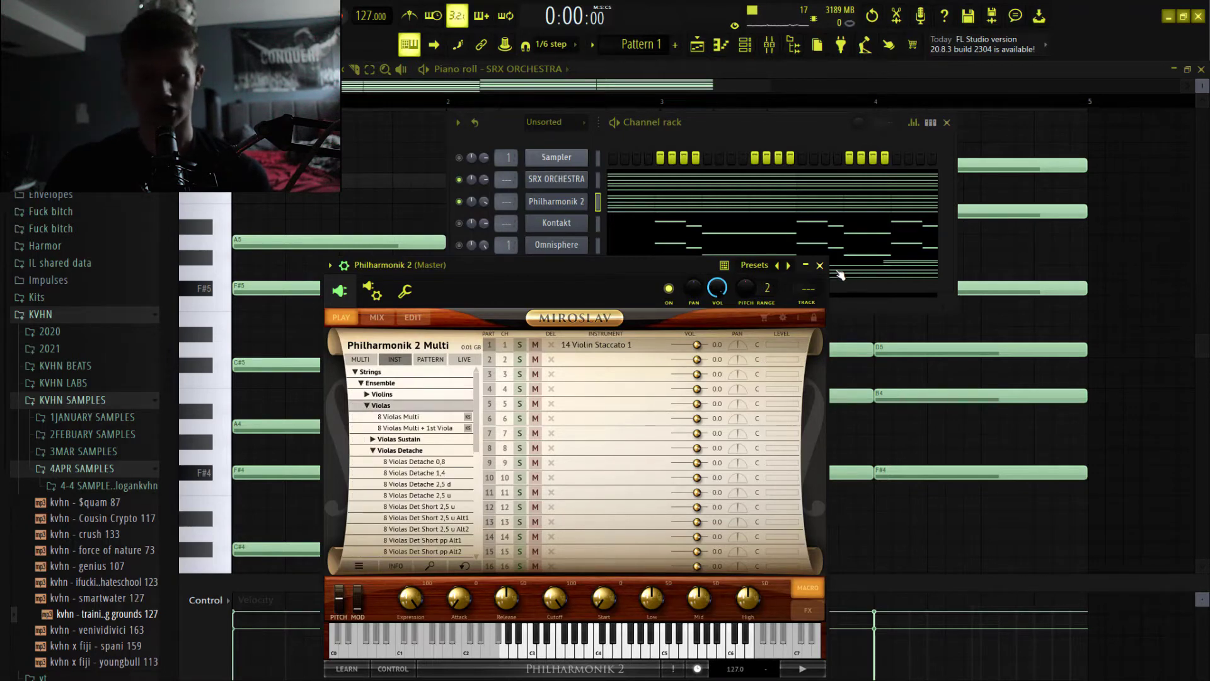
pyautogui.click(820, 265)
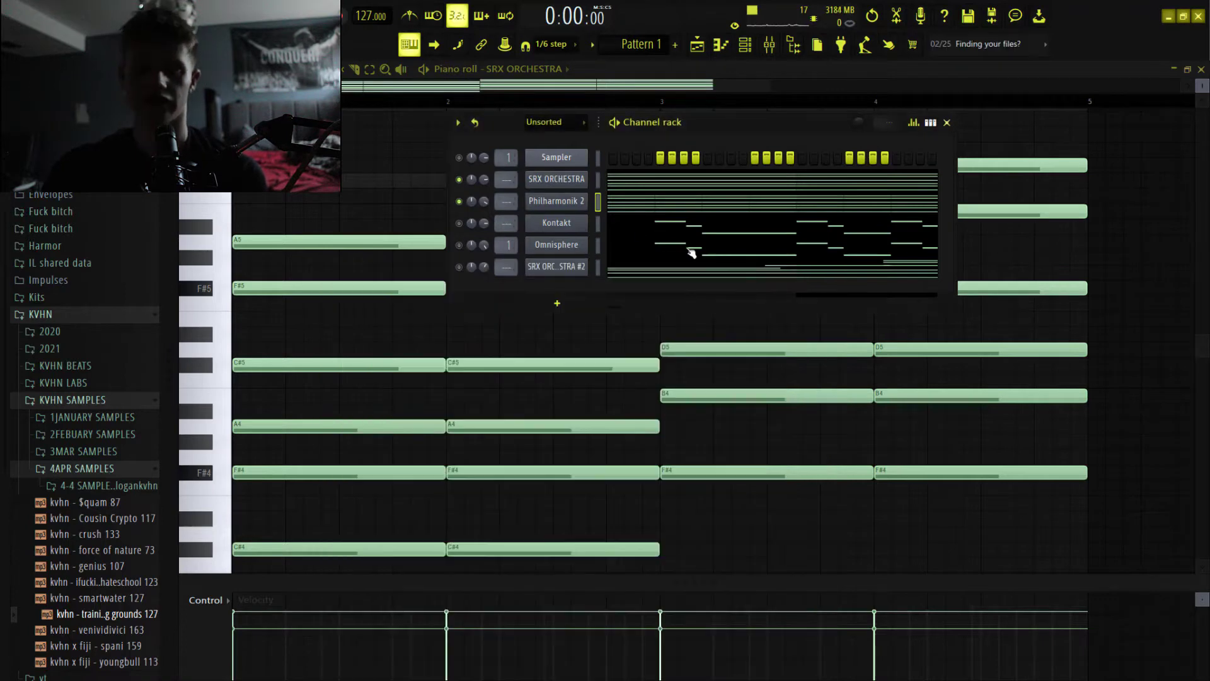
pyautogui.click(622, 208)
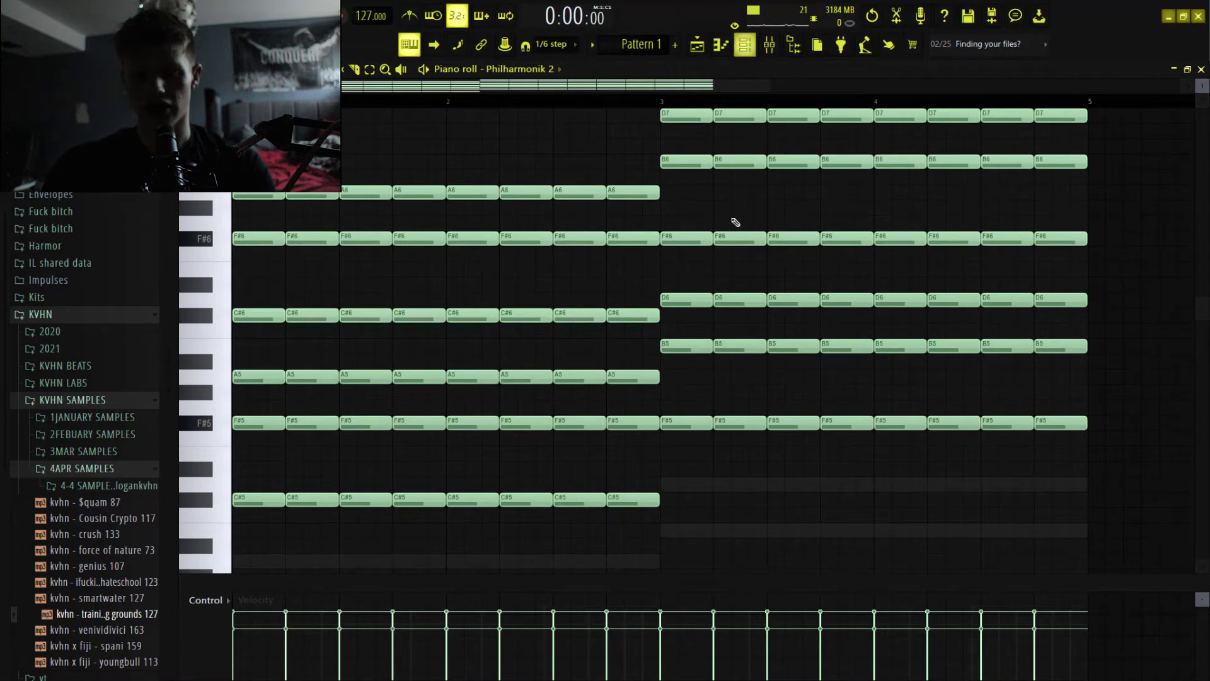
# Play back the layered Philharmonik 2 chords with the channel rack shown, and stop playback.
pyautogui.scroll(-3, 716, 249)
pyautogui.scroll(3, 841, 264)
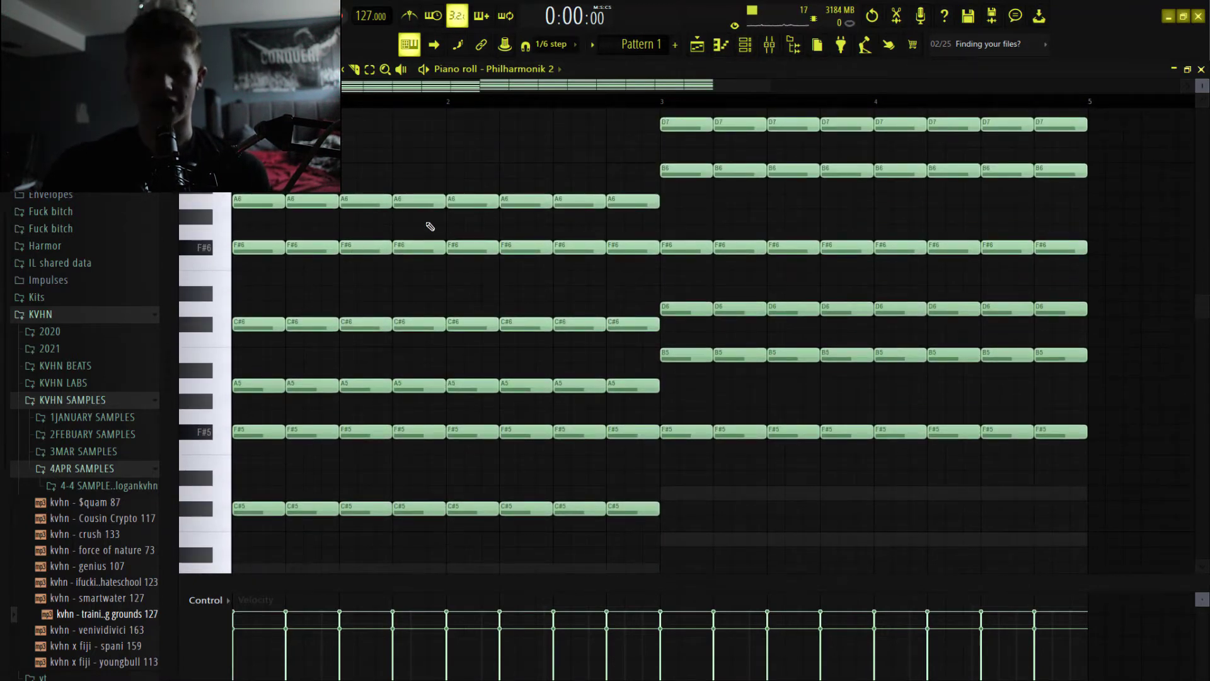
pyautogui.click(746, 45)
pyautogui.press('space')
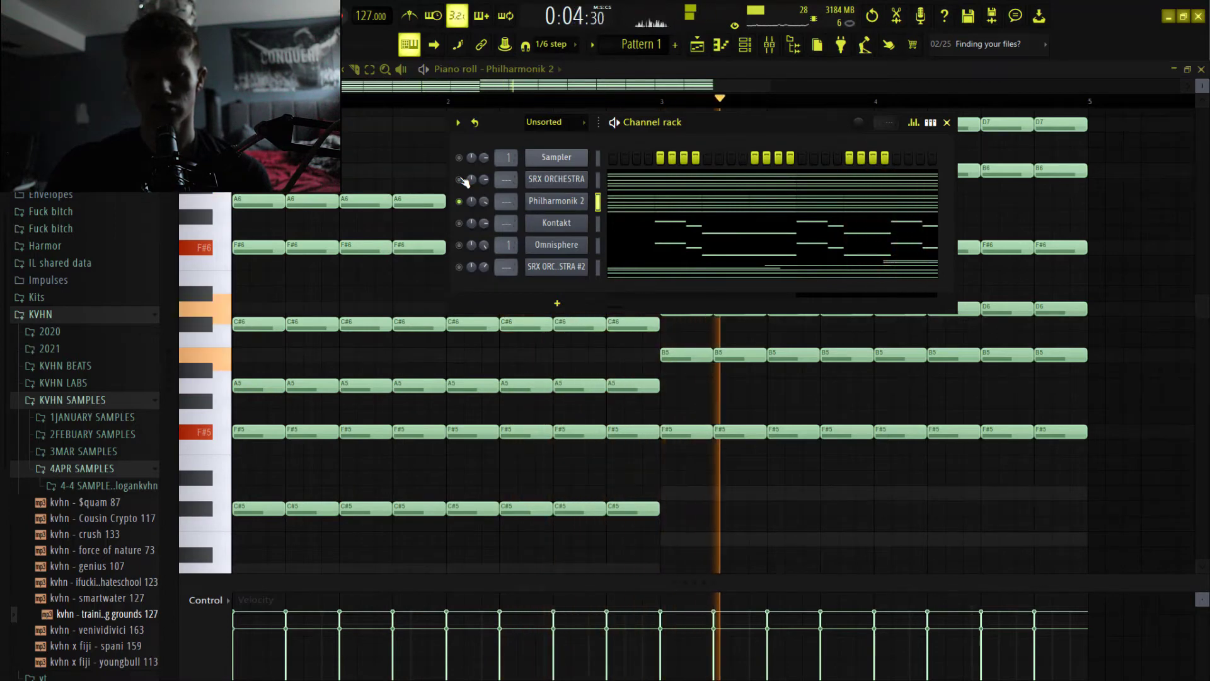
pyautogui.press('space')
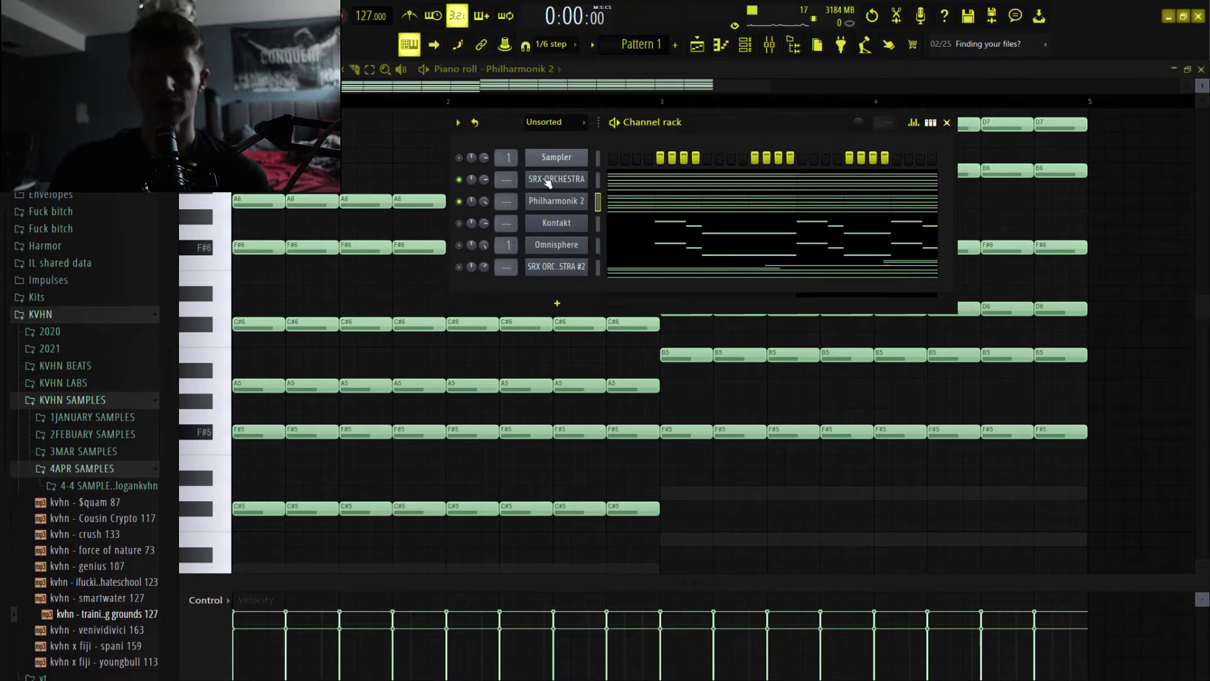
# Open the Kontakt channel's Solo Violin legato instrument, browse the library list down to the Spitfire libraries, and close the plugin window.
pyautogui.click(533, 223)
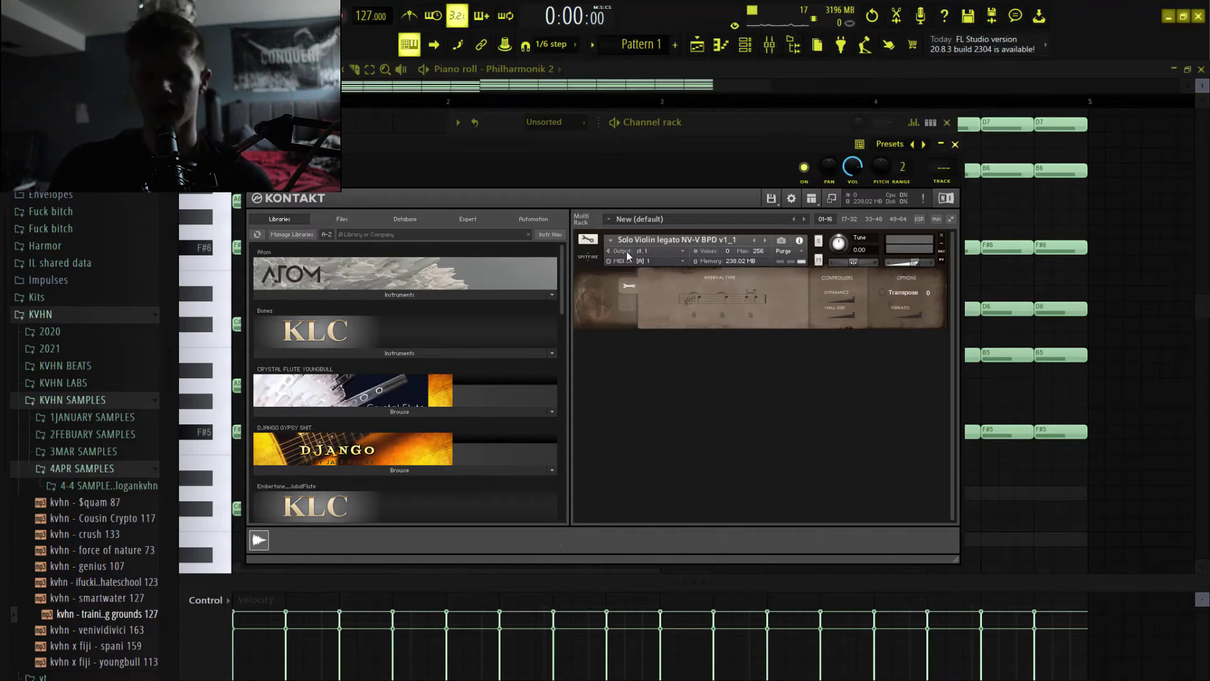
pyautogui.scroll(-10, 366, 380)
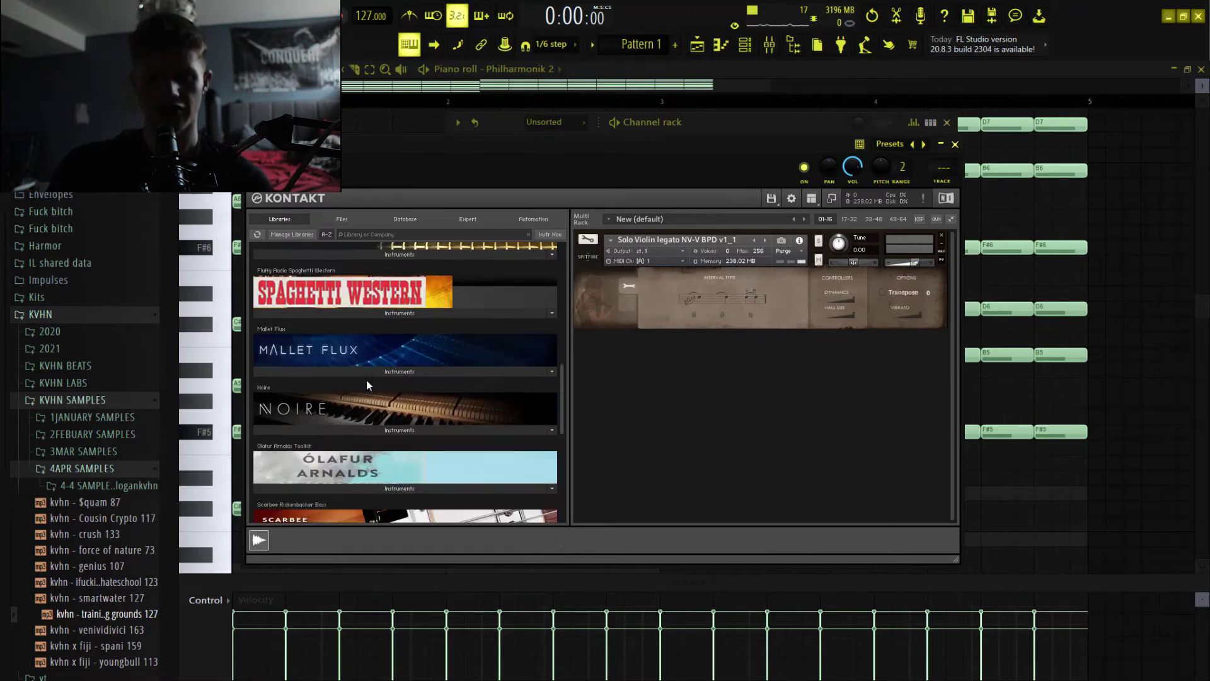
pyautogui.click(340, 517)
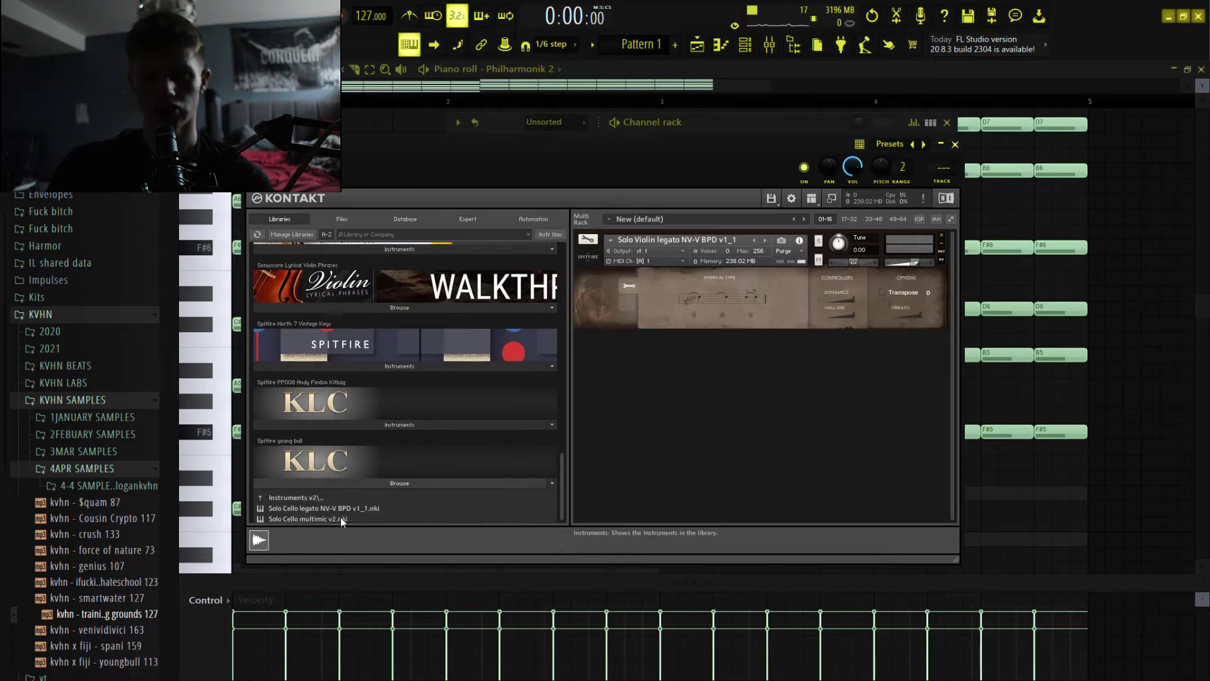
pyautogui.doubleClick(327, 448)
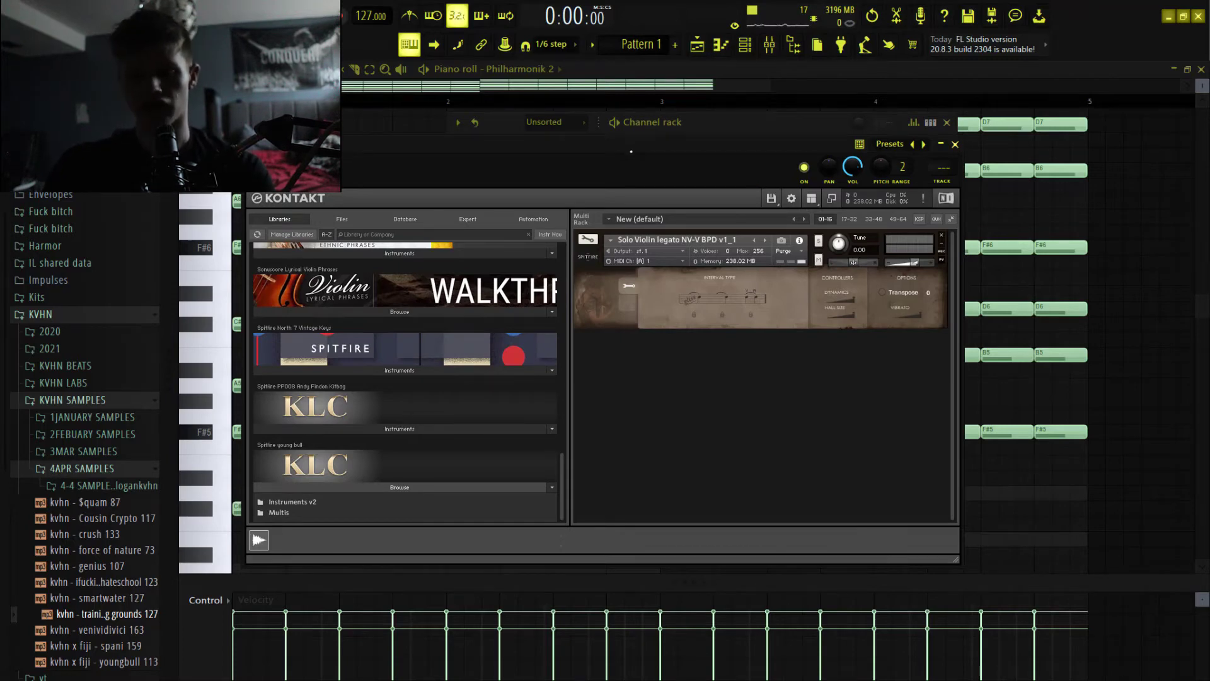
pyautogui.moveTo(632, 152); pyautogui.dragTo(626, 157)
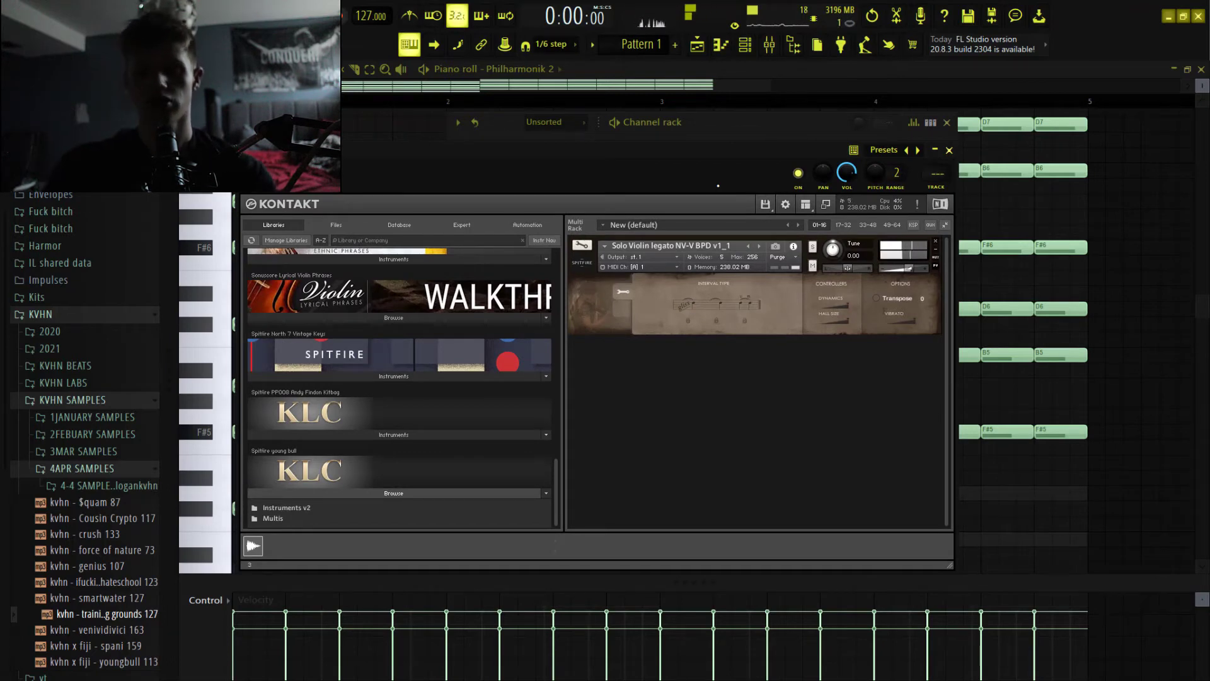
pyautogui.click(950, 150)
# Open the Kontakt channel's piano roll, play back the start of the violin melody, and stop playback.
pyautogui.click(659, 230)
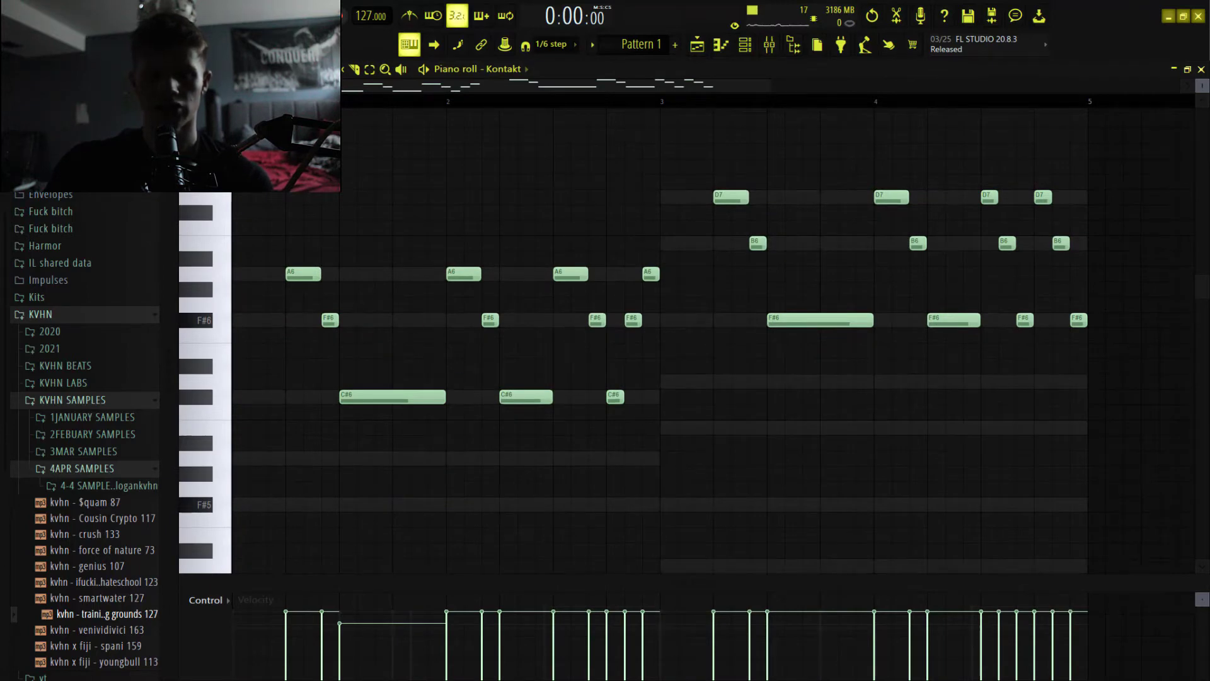
pyautogui.rightClick(214, 194)
pyautogui.click(252, 242)
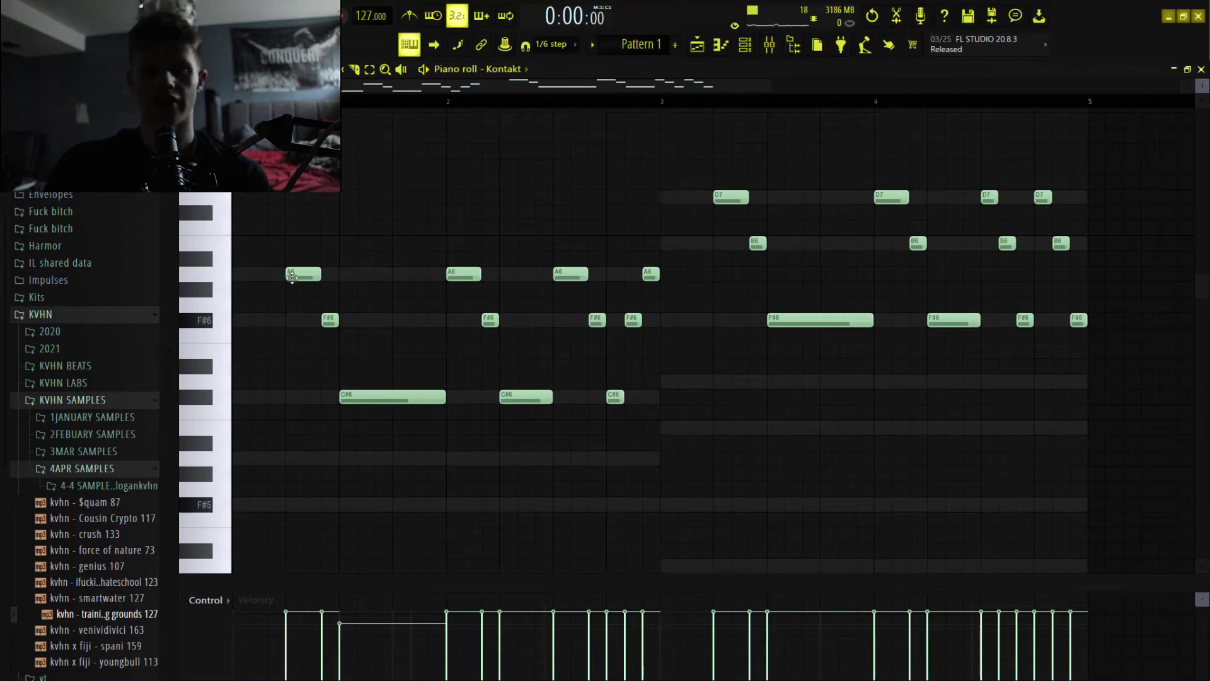
pyautogui.press('space')
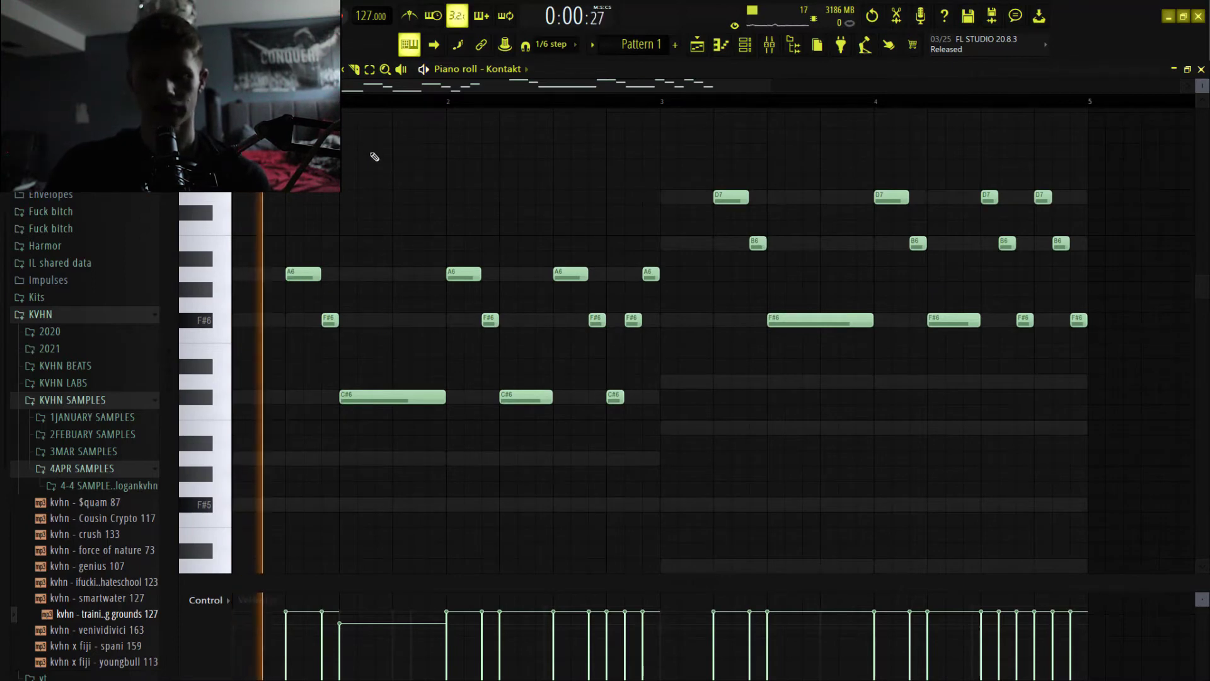
pyautogui.press('space')
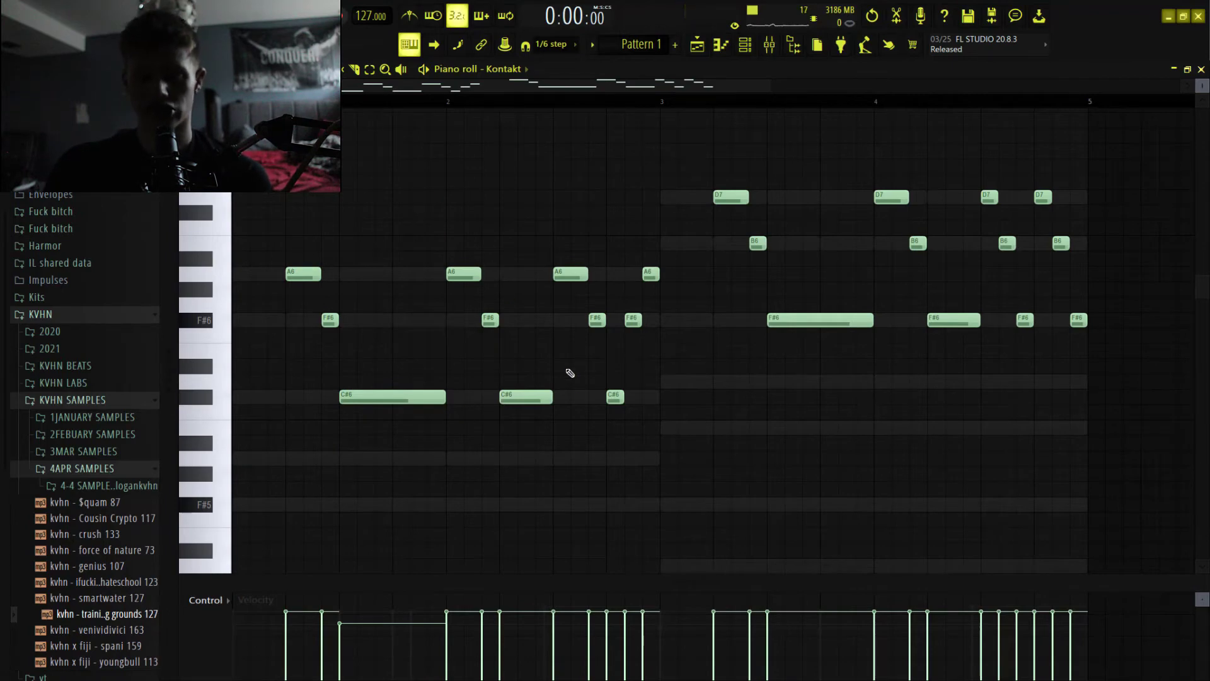
# Try copying the A6, F#6, C#6 phrase with a shortened C#6 into bar 2, and restore the original notes.
pyautogui.moveTo(430, 419); pyautogui.dragTo(378, 376)
pyautogui.moveTo(471, 397)
pyautogui.mouseDown()
pyautogui.moveTo(387, 405)
pyautogui.moveTo(285, 242)
pyautogui.moveTo(441, 284)
pyautogui.moveTo(416, 284)
pyautogui.mouseUp()
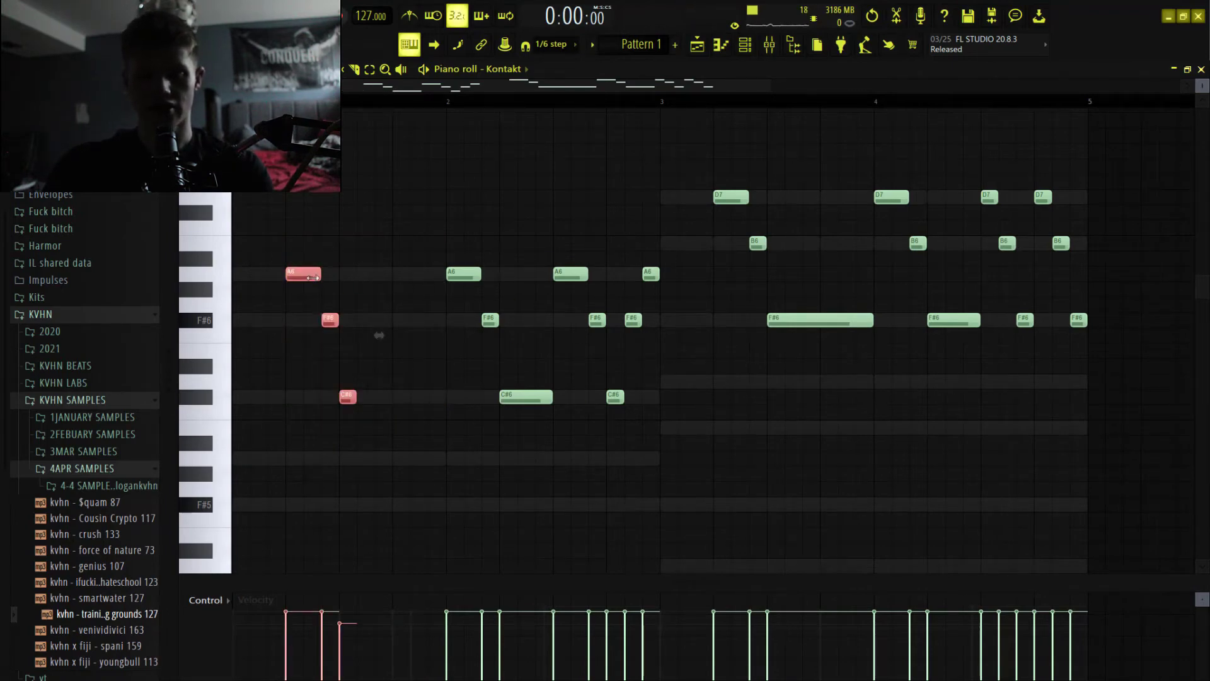
pyautogui.click(314, 278)
pyautogui.moveTo(292, 278)
pyautogui.keyDown('shift'); pyautogui.mouseDown()
pyautogui.moveTo(452, 294)
pyautogui.moveTo(554, 268)
pyautogui.mouseUp(); pyautogui.keyUp('shift')
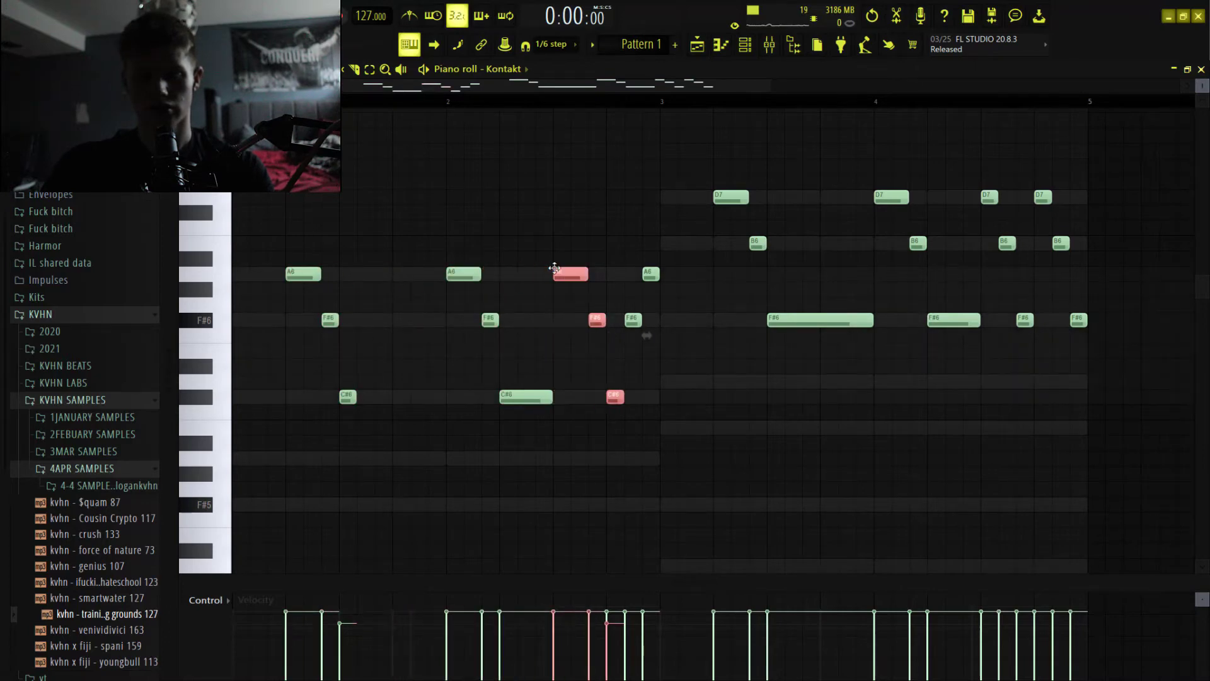
pyautogui.press('Delete')
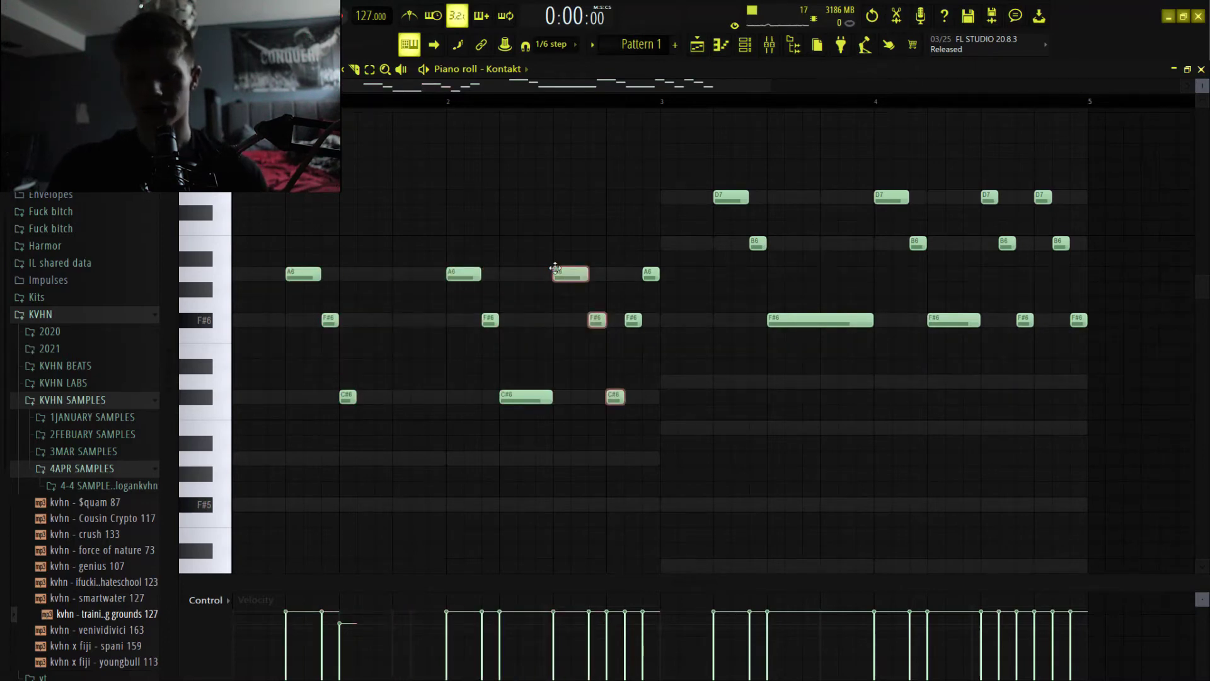
pyautogui.moveTo(355, 396); pyautogui.dragTo(467, 396)
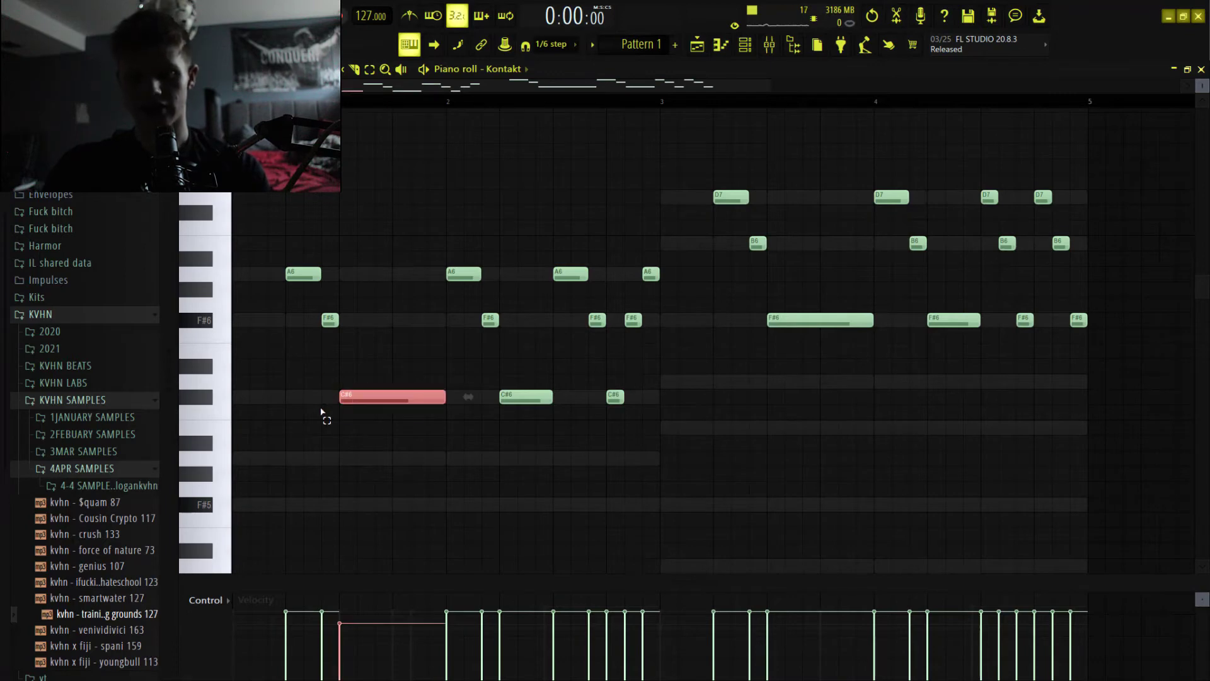
pyautogui.keyDown('ctrl'); pyautogui.click(642, 365); pyautogui.keyUp('ctrl')
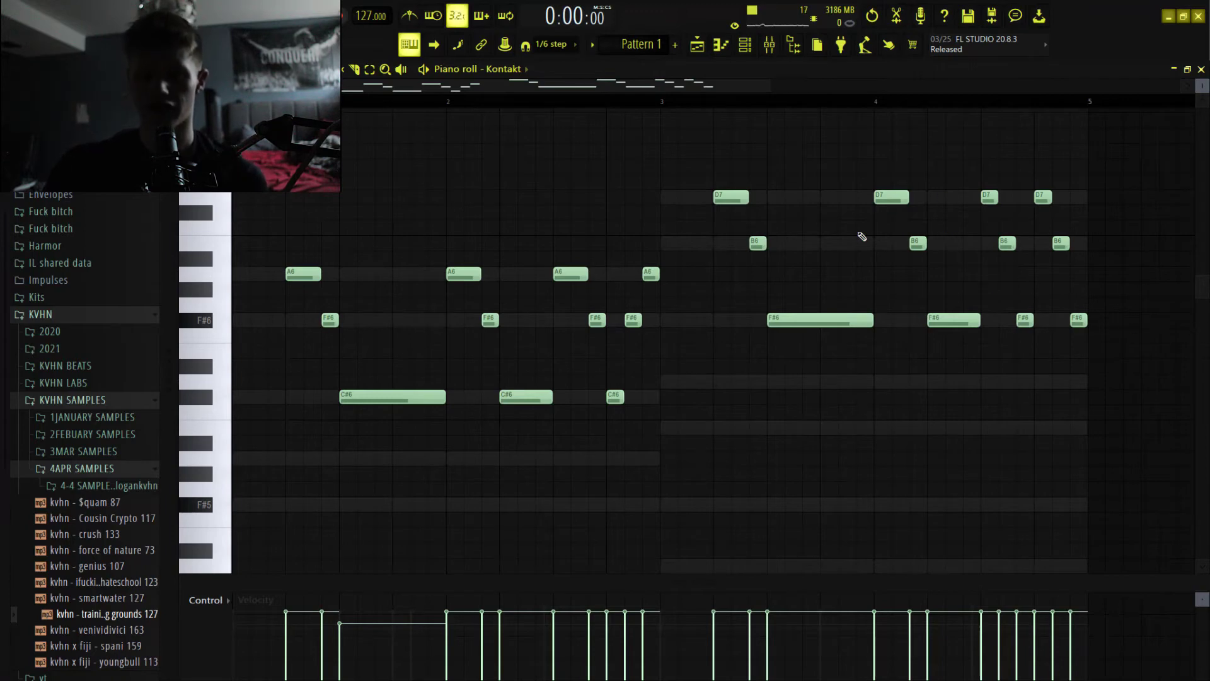
# Play the Kontakt violin melody through to bar 4, and stop playback.
pyautogui.press('space')
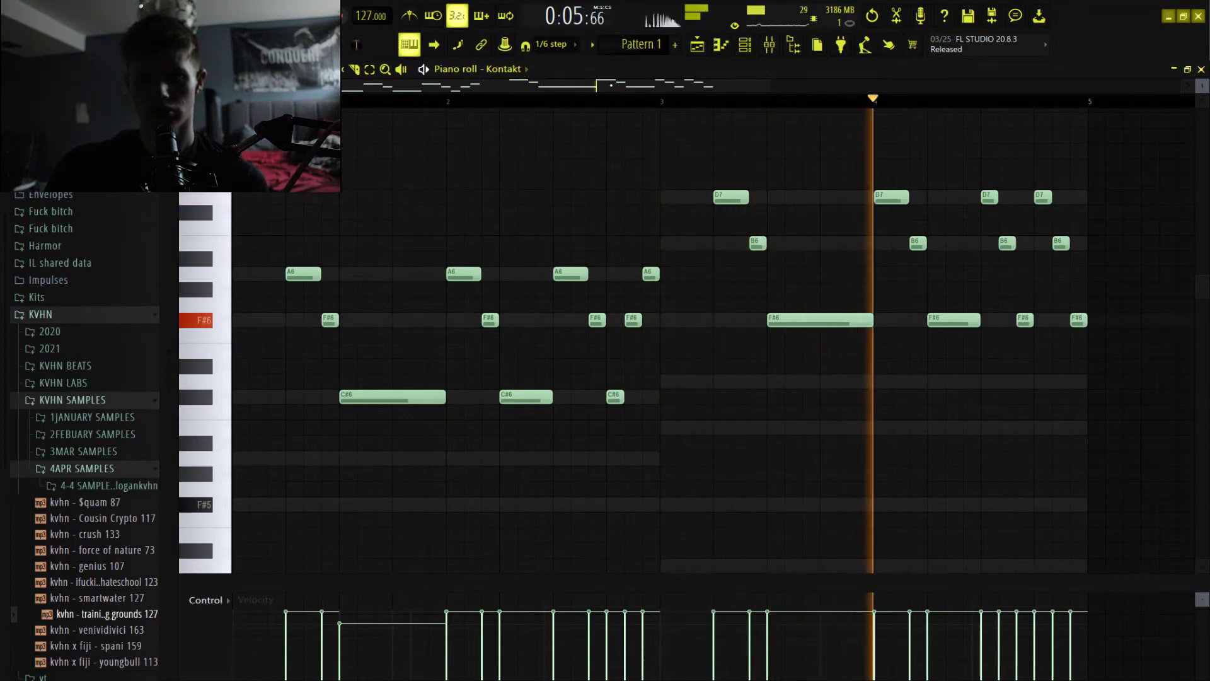
pyautogui.press('space')
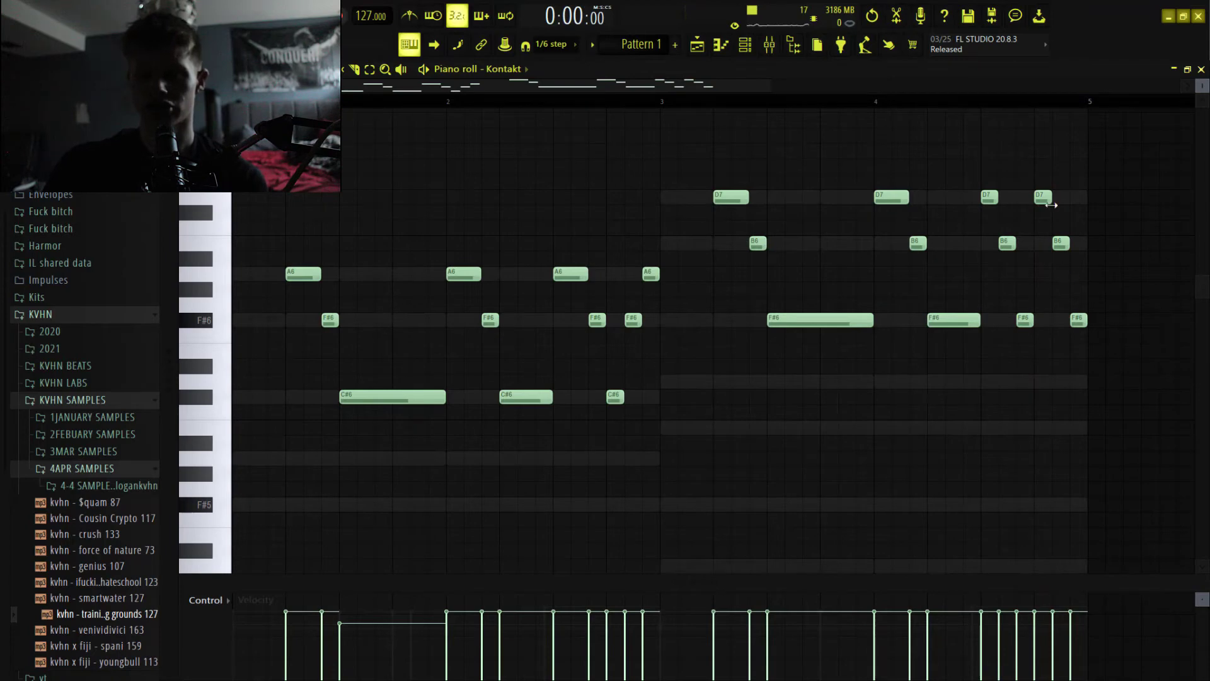
# Show the SRX ORCHESTRA #2 instrument with its St Str p/f patch, and open that channel's piano roll to examine the notes.
pyautogui.click(745, 44)
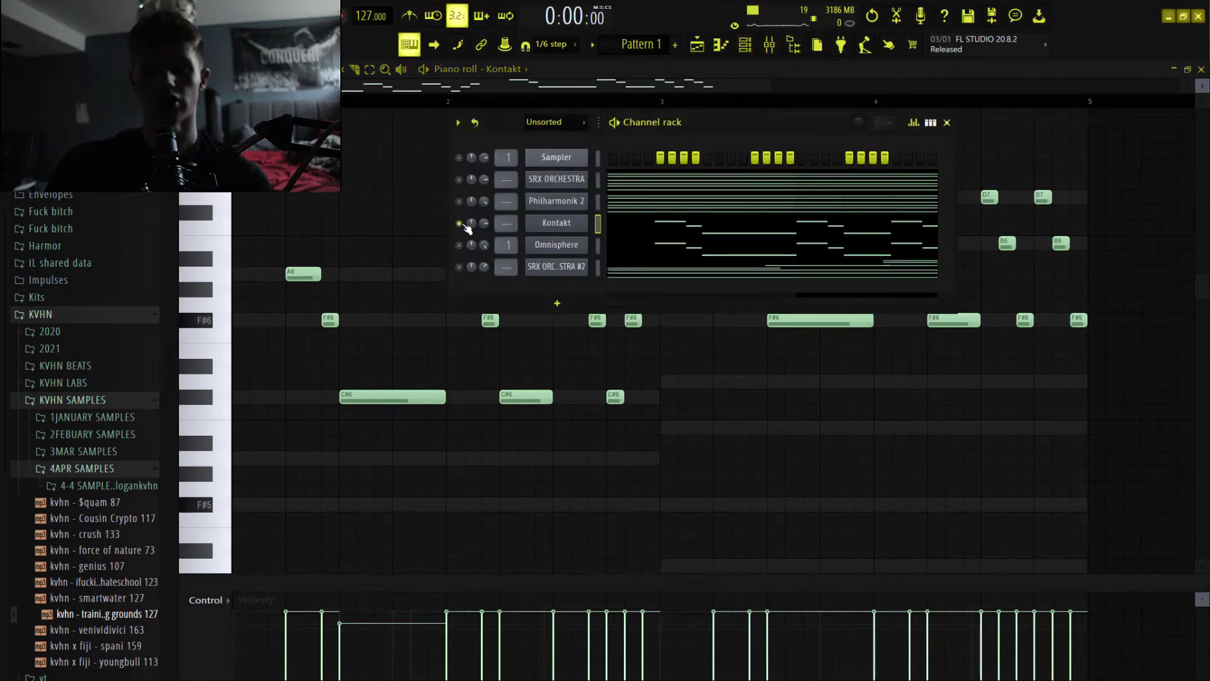
pyautogui.click(556, 266)
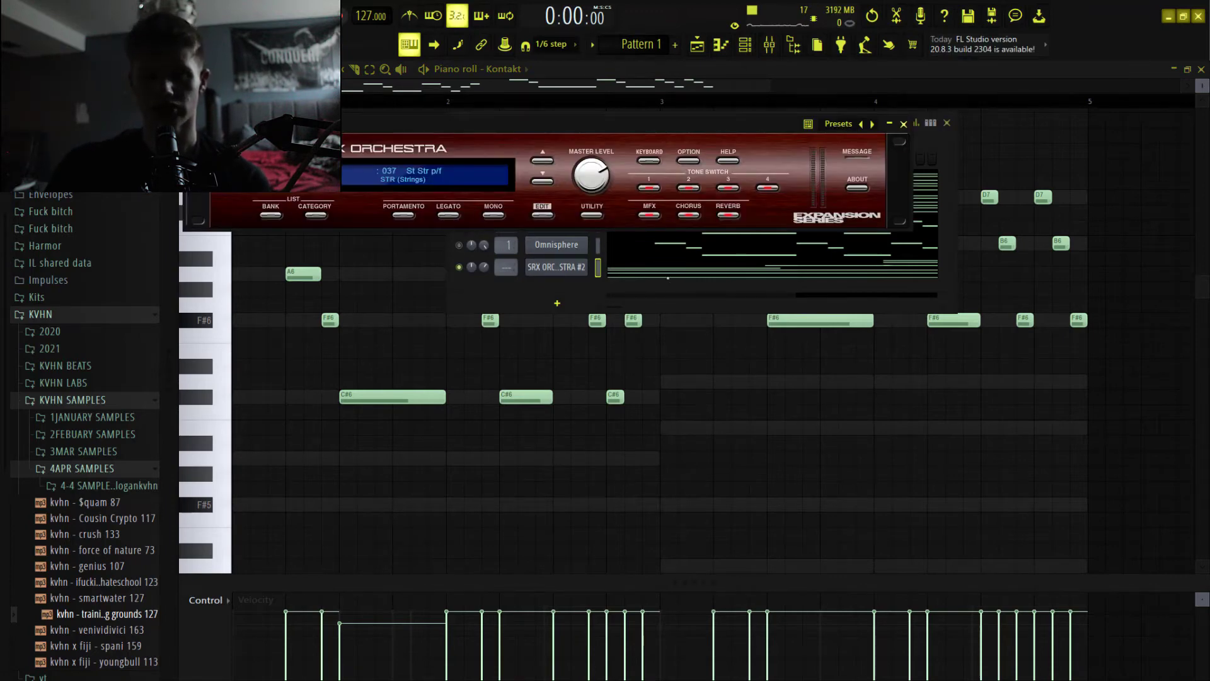
pyautogui.click(668, 275)
pyautogui.scroll(-2, 668, 274)
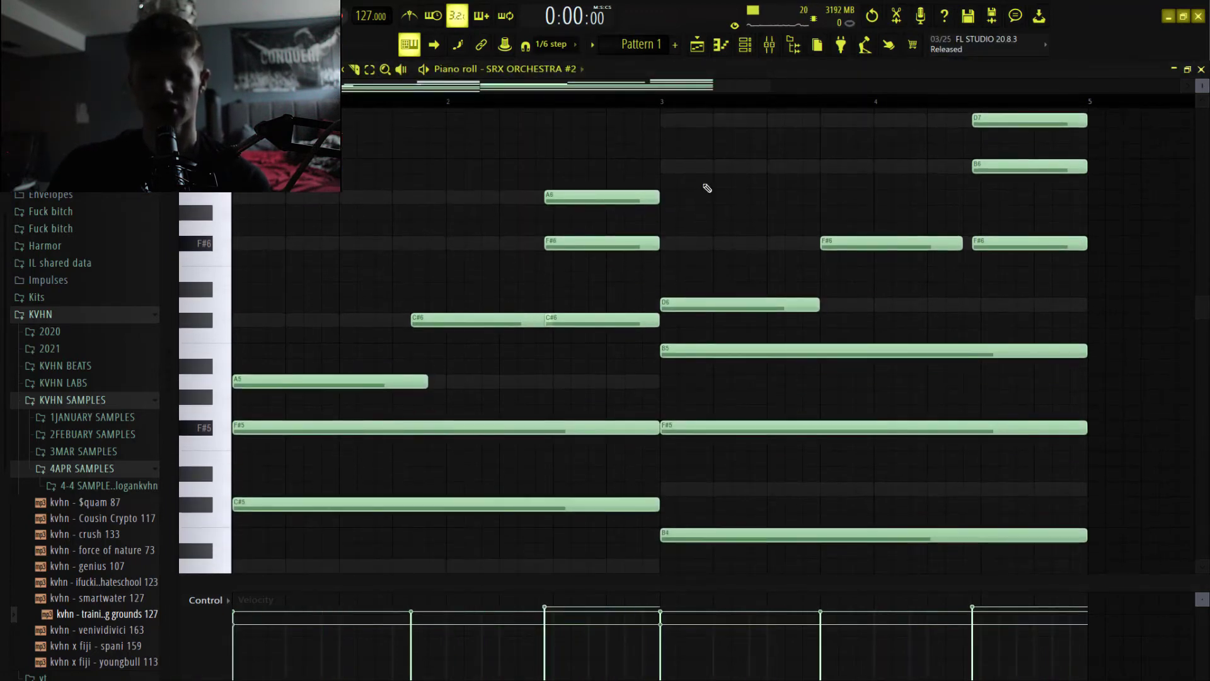
pyautogui.click(713, 101)
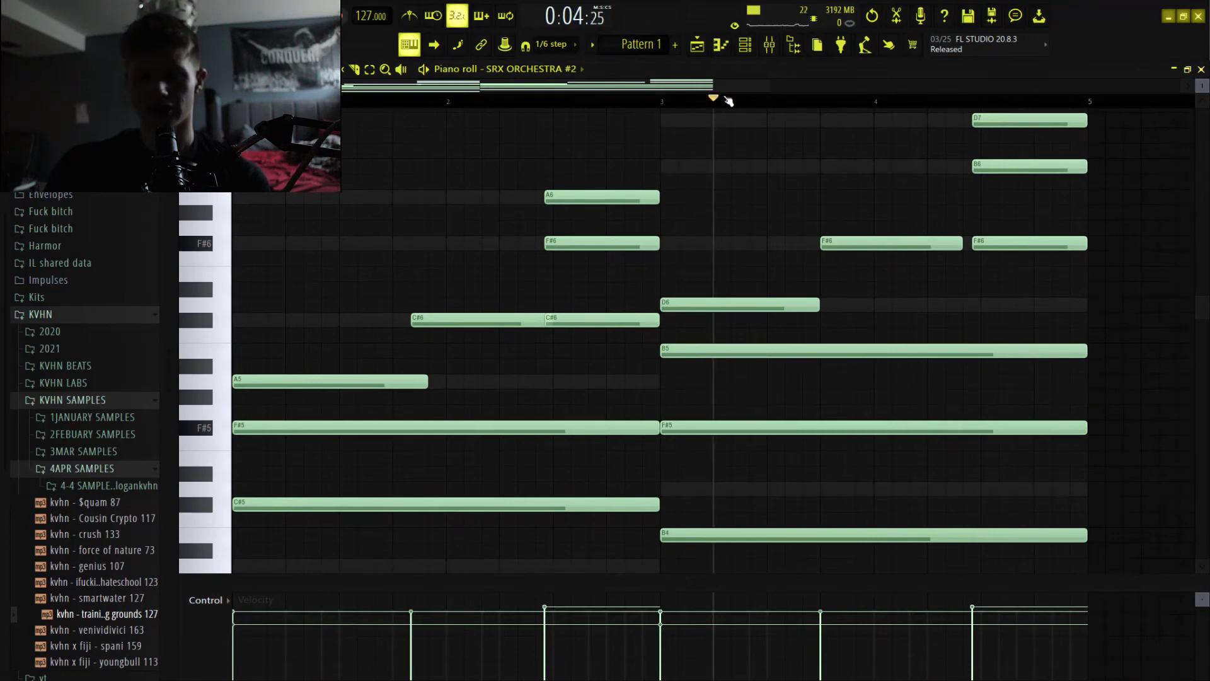
pyautogui.scroll(-1, 494, 183)
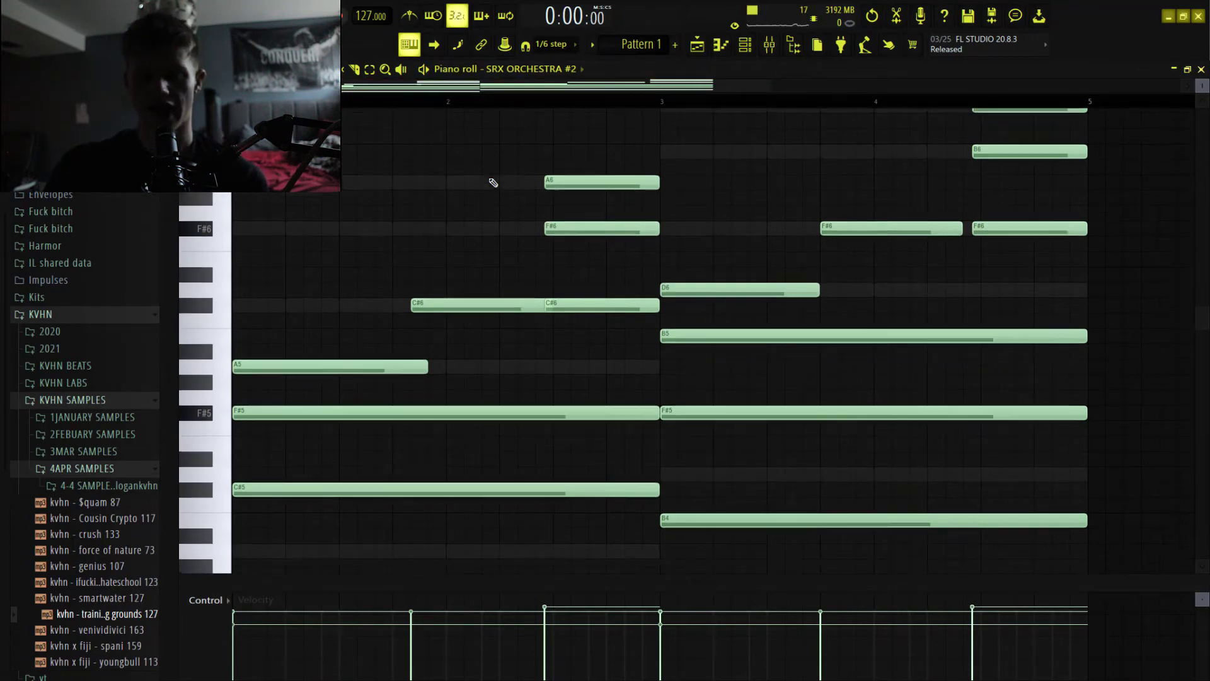
# Try lowering the C#6, F#6, A6 chord at the end of bar 2 by one octave, and raise it back.
pyautogui.scroll(-3, 605, 215)
pyautogui.scroll(3, 622, 174)
pyautogui.keyDown('ctrl'); pyautogui.moveTo(680, 166); pyautogui.dragTo(624, 252); pyautogui.keyUp('ctrl')
pyautogui.keyDown('ctrl'); pyautogui.keyDown('shift'); pyautogui.click(587, 302); pyautogui.keyUp('shift'); pyautogui.keyUp('ctrl')
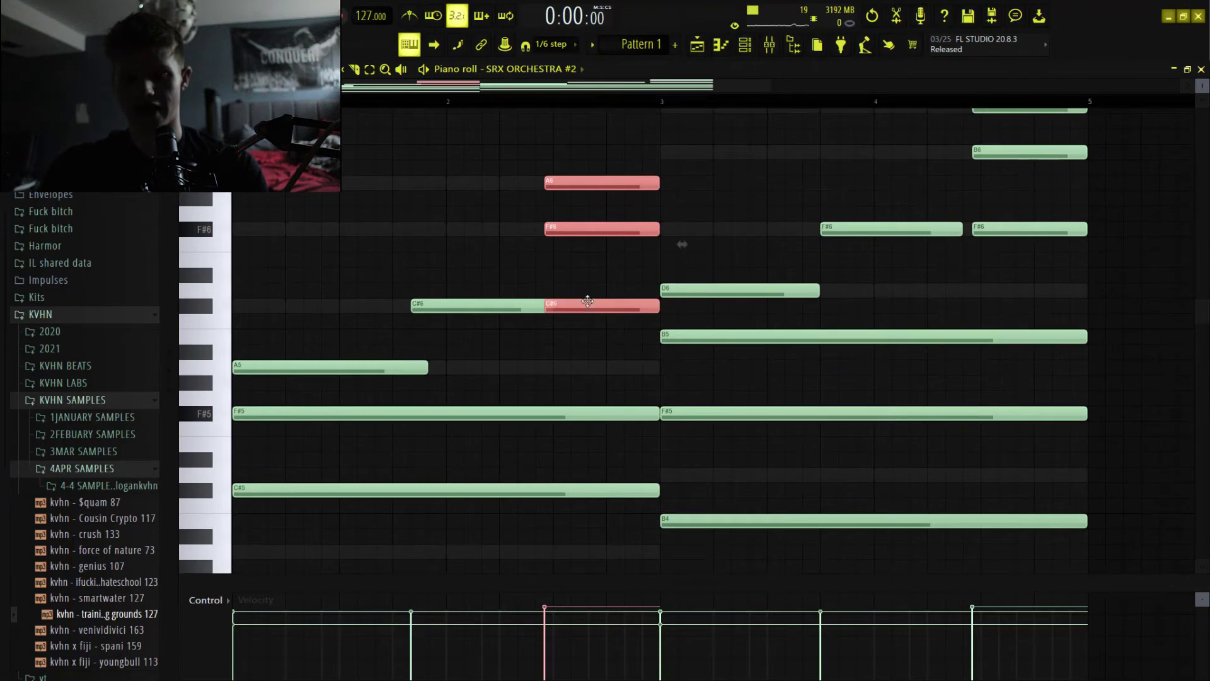
pyautogui.keyDown('ctrl'); pyautogui.keyDown('shift'); pyautogui.click(508, 301); pyautogui.keyUp('shift'); pyautogui.keyUp('ctrl')
pyautogui.keyDown('ctrl'); pyautogui.keyDown('shift'); pyautogui.click(509, 305); pyautogui.keyUp('shift'); pyautogui.keyUp('ctrl')
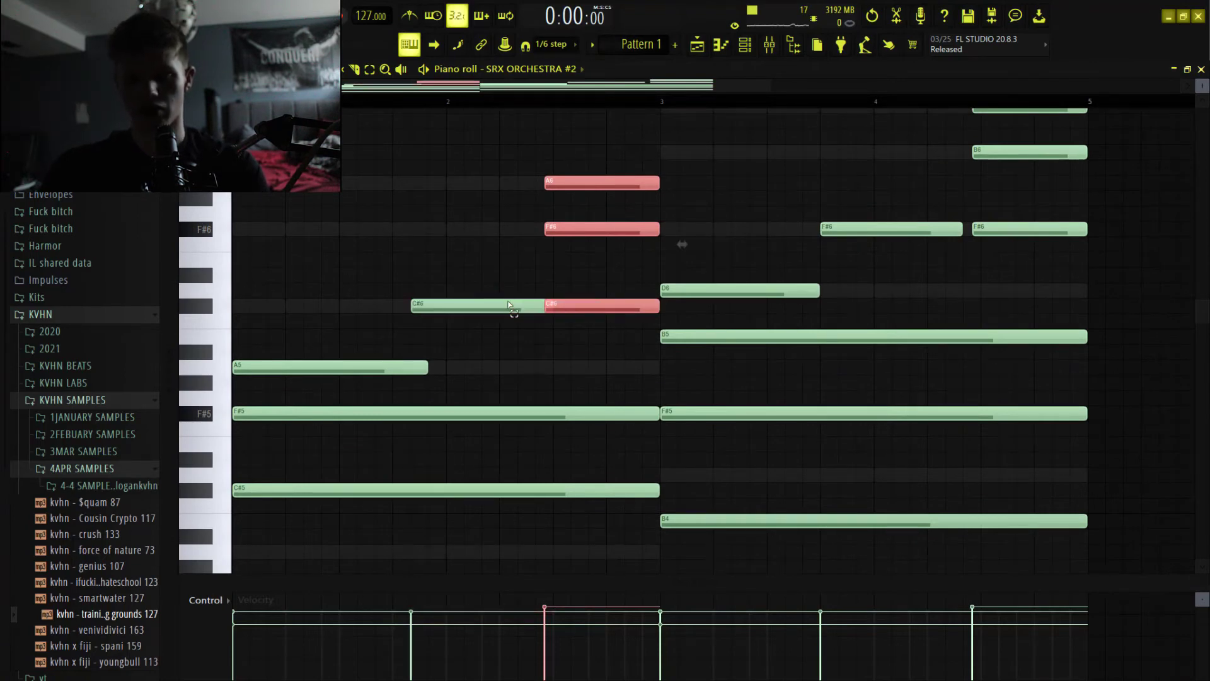
pyautogui.hotkey('ctrl', 'Down')
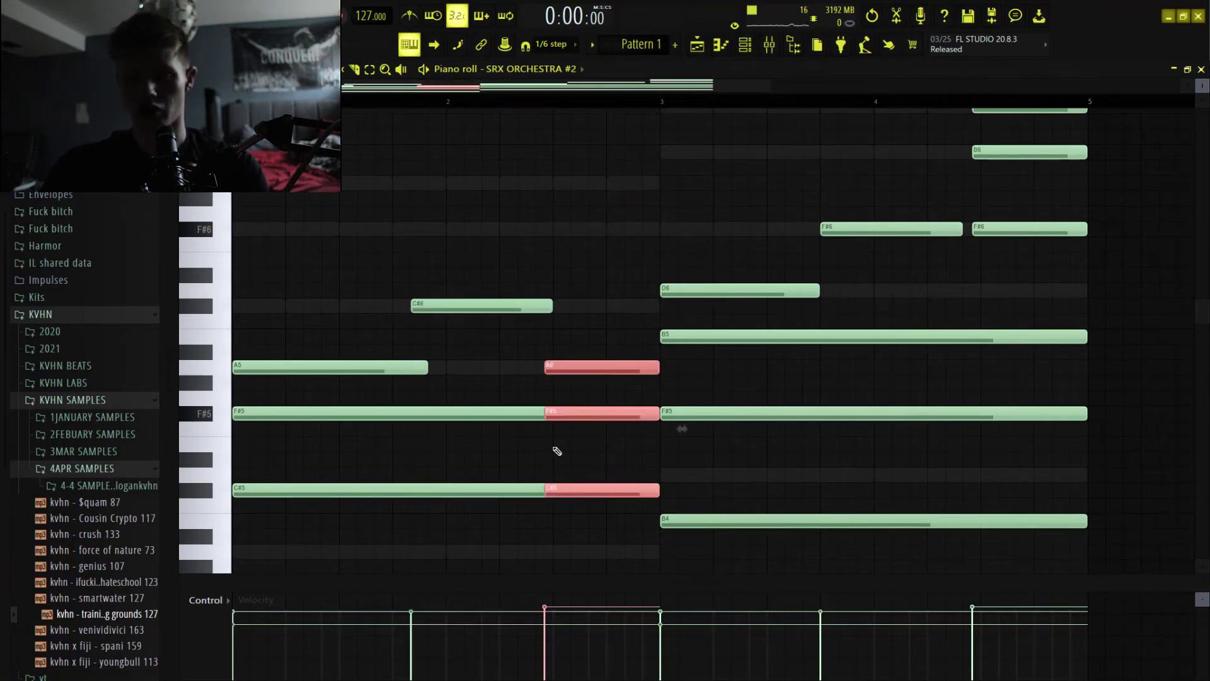
pyautogui.hotkey('ctrl', 'Up')
pyautogui.hotkey('ctrl', 'd')
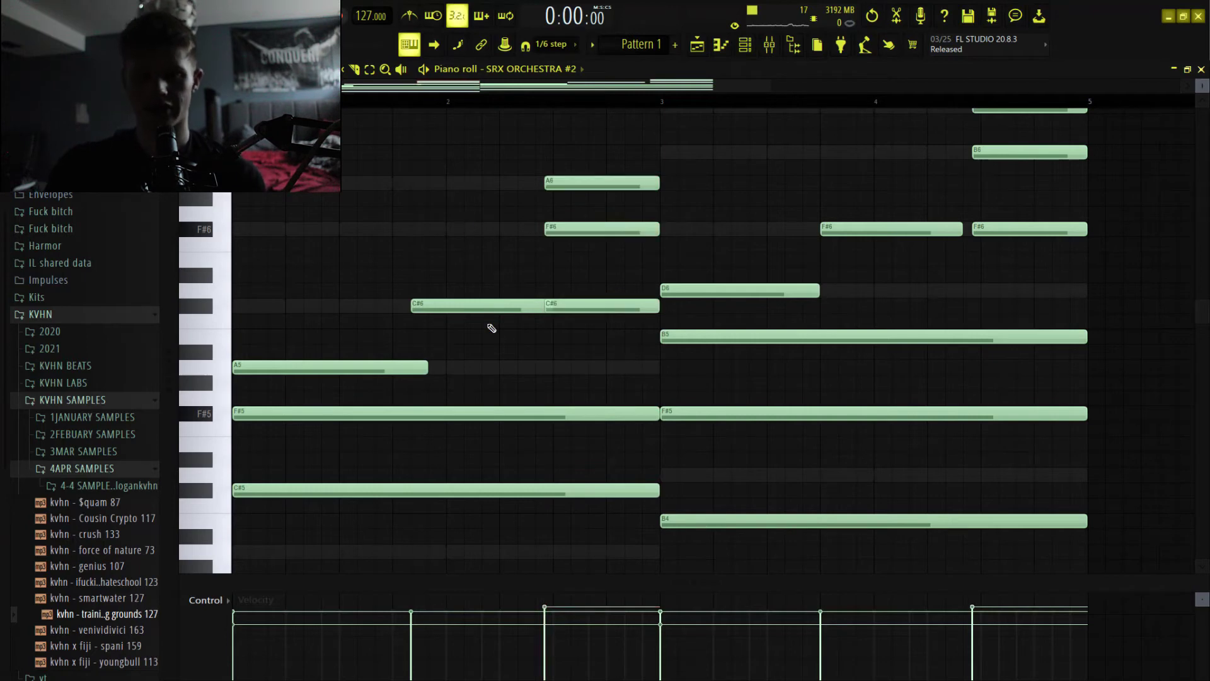
# Examine the SRX ORCHESTRA #2 string chords down to F#4, play the part through to bar 4, and stop playback.
pyautogui.scroll(-3, 477, 407)
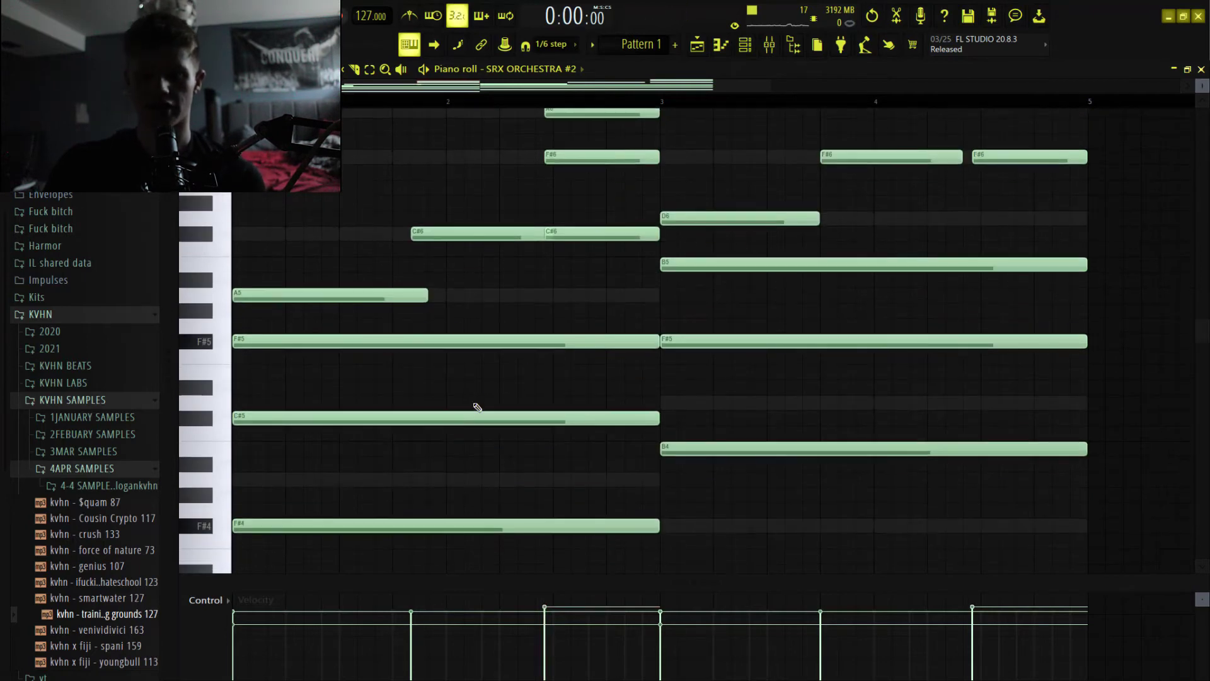
pyautogui.scroll(4, 477, 407)
pyautogui.click(744, 51)
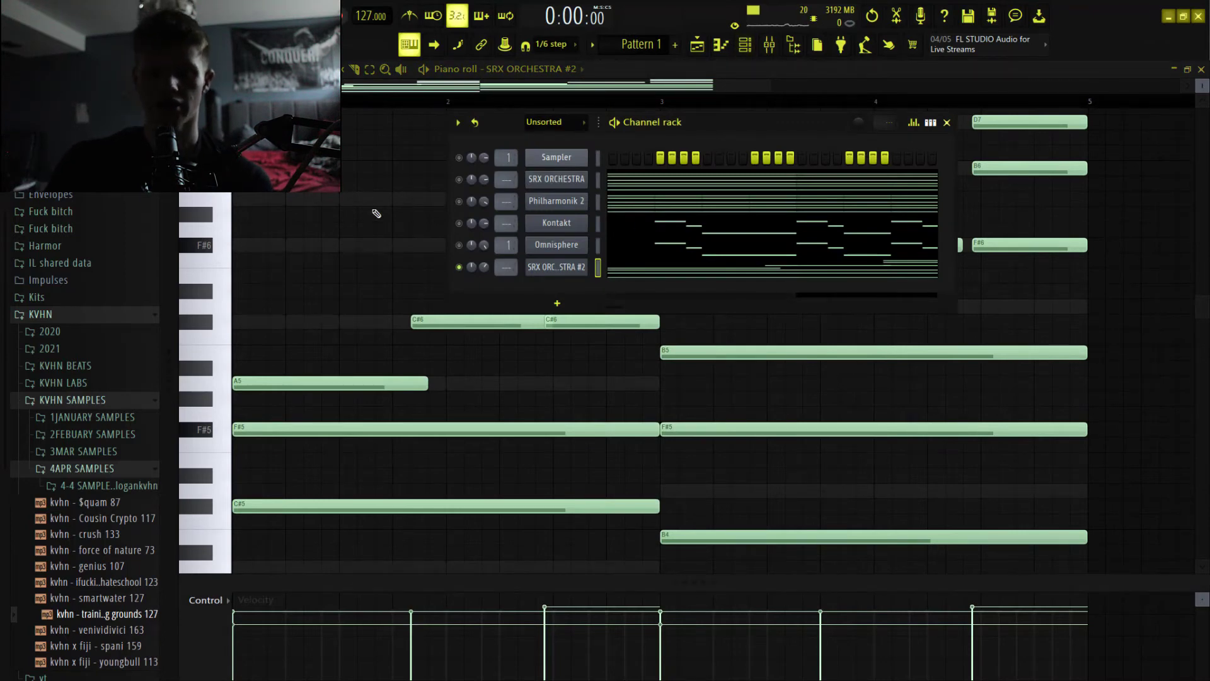
pyautogui.press('F6')
pyautogui.scroll(1, 369, 194)
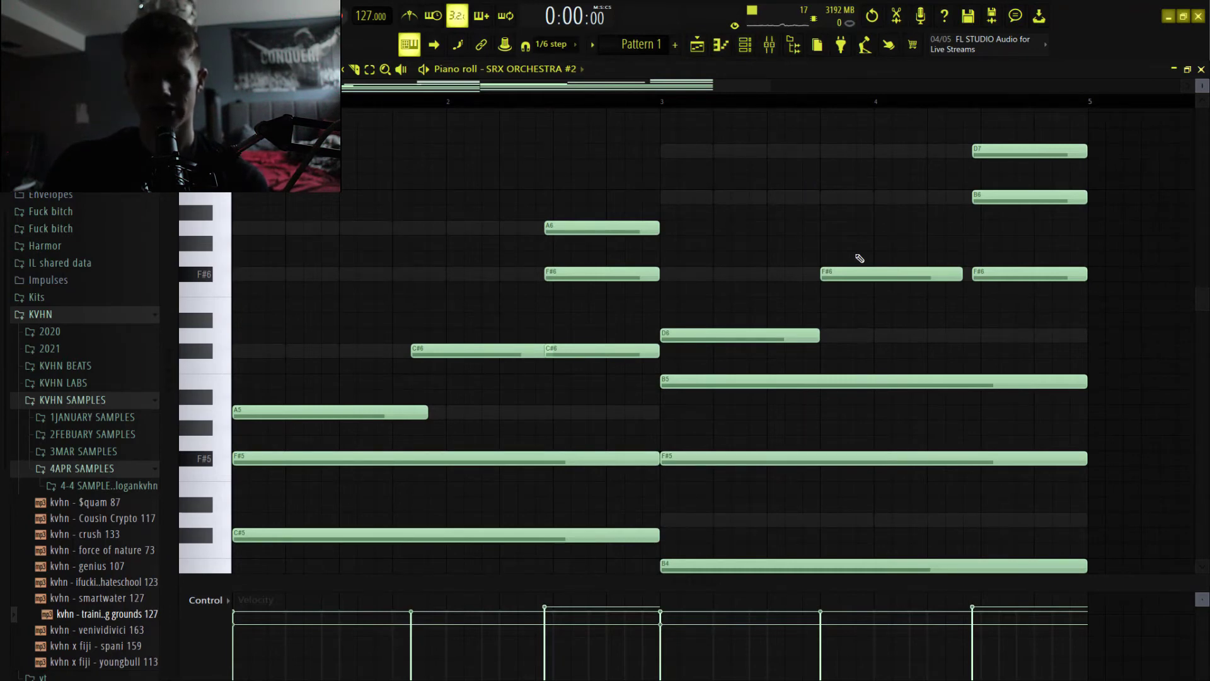
pyautogui.press('space')
pyautogui.scroll(-1, 866, 254)
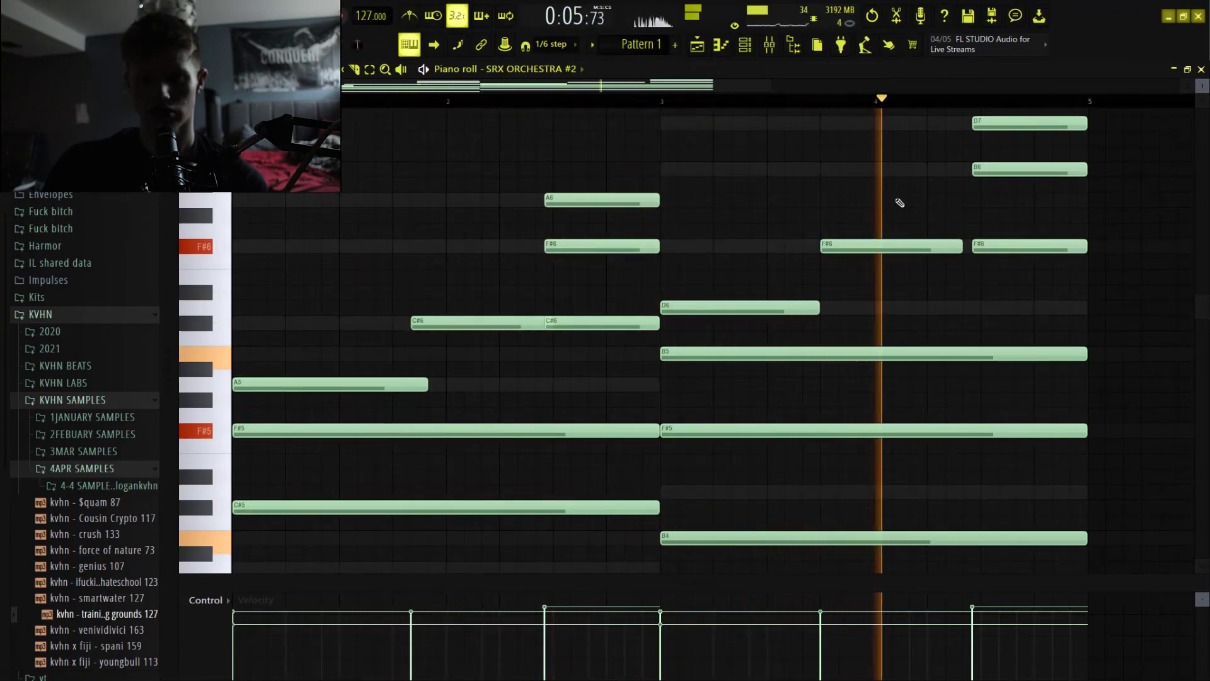
pyautogui.press('space')
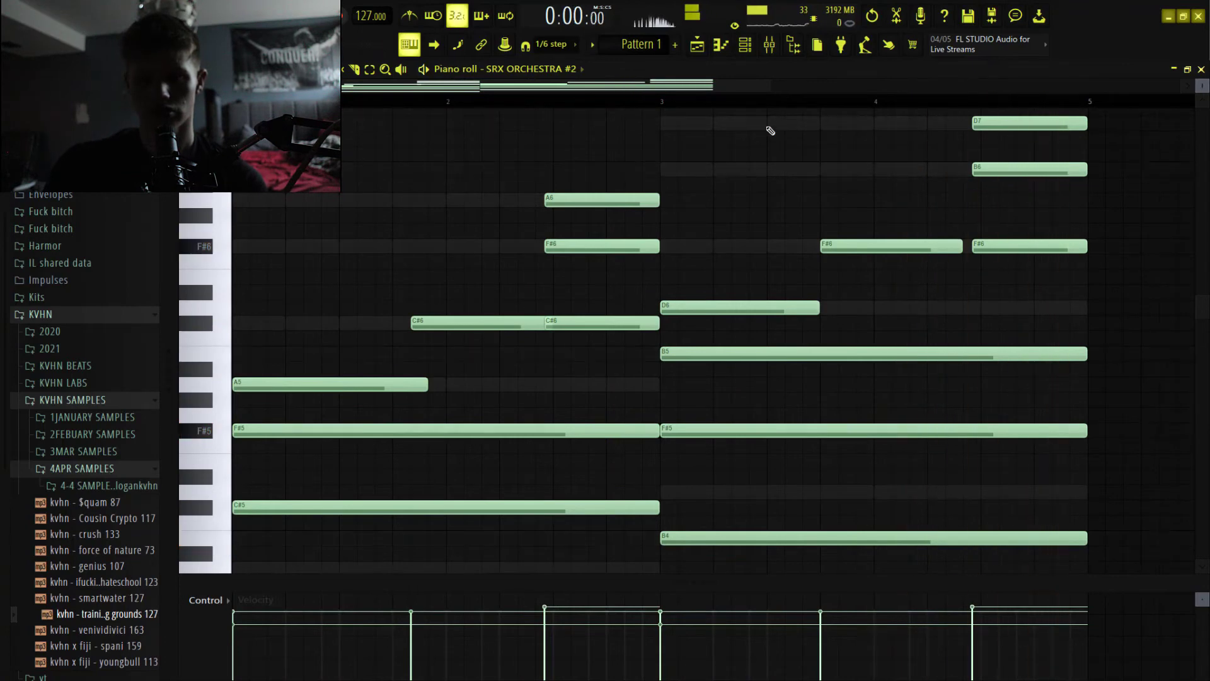
# Show the channel rack, switch from Pattern 1 to Pattern 3, and enable all of its channels.
pyautogui.scroll(1, 713, 194)
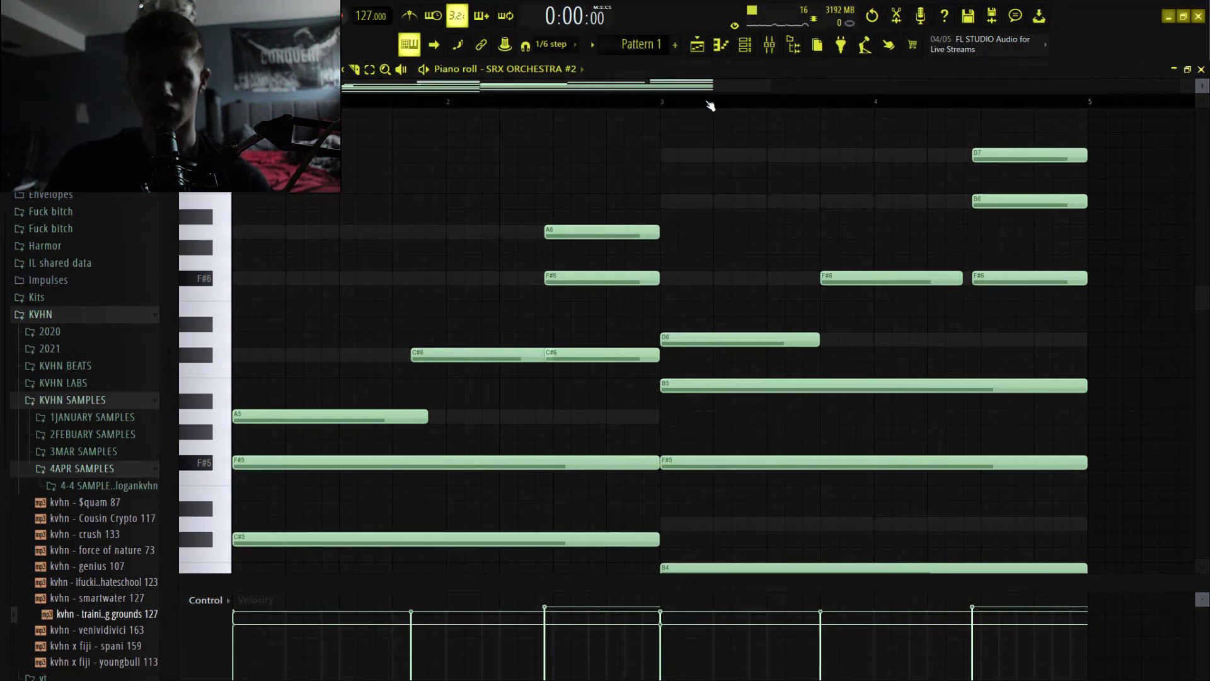
pyautogui.click(745, 44)
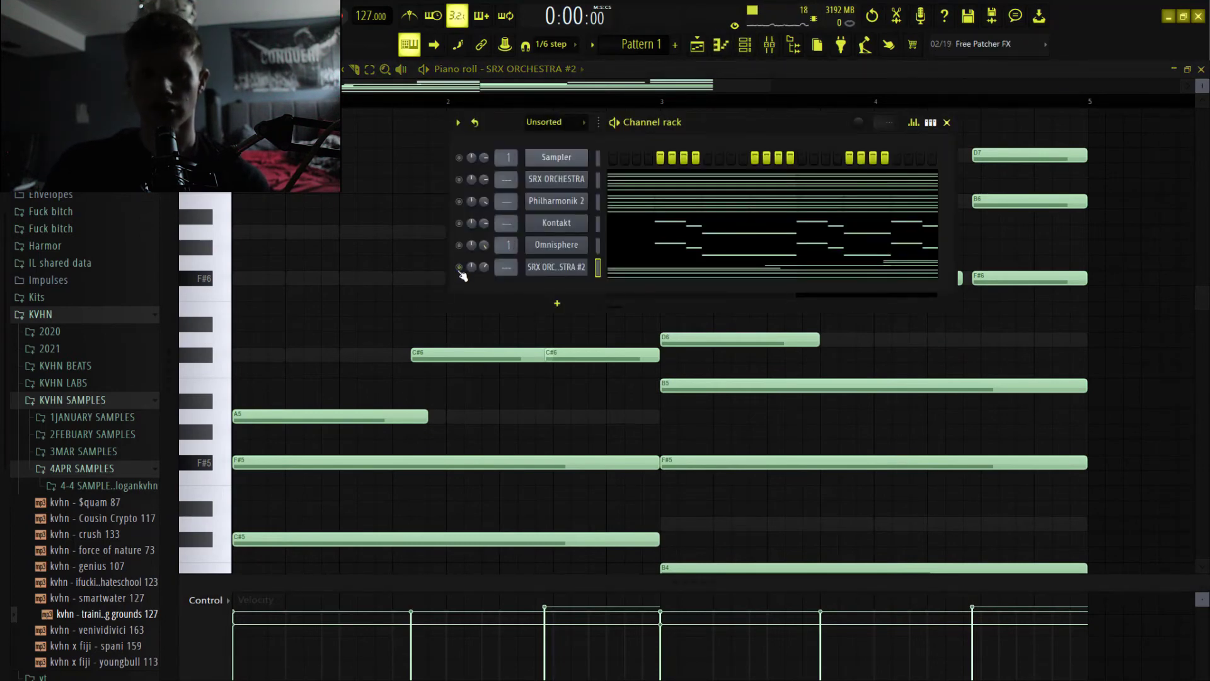
pyautogui.press('KP_Add')
pyautogui.press('KP_Add')
pyautogui.rightClick(463, 187)
pyautogui.click(481, 194)
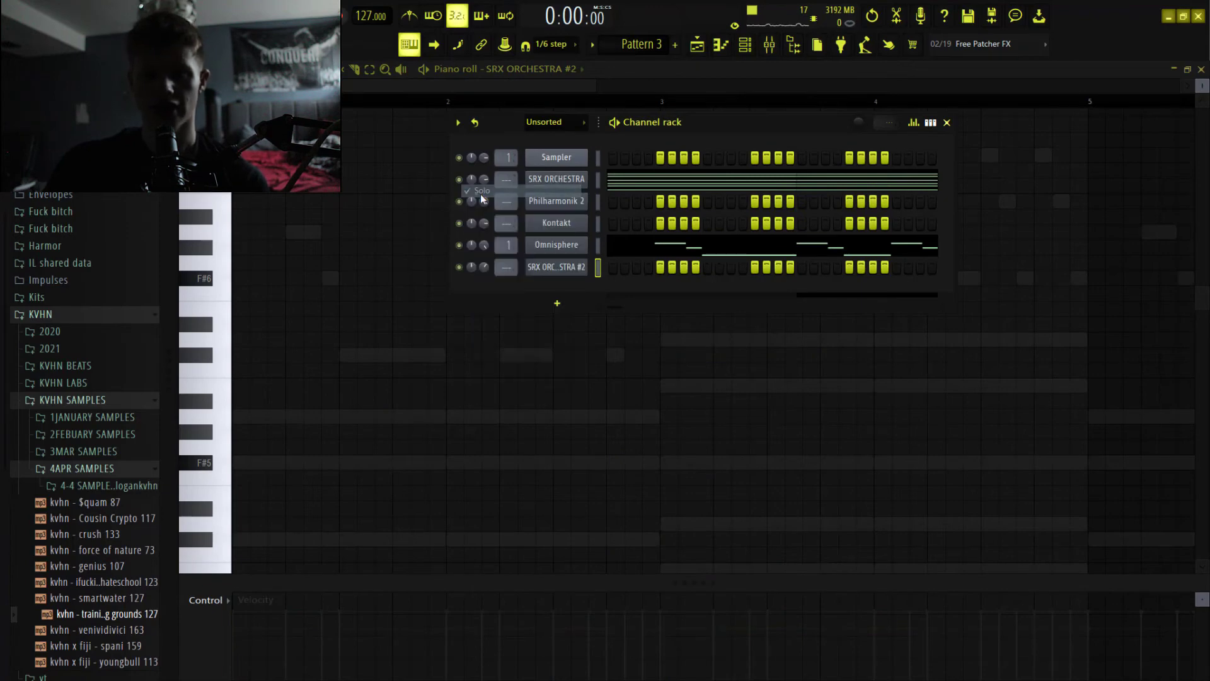
# Show the Omnisphere instrument with its LEAD - Prisma patch, and open that channel's piano roll to examine the melody notes.
pyautogui.click(575, 252)
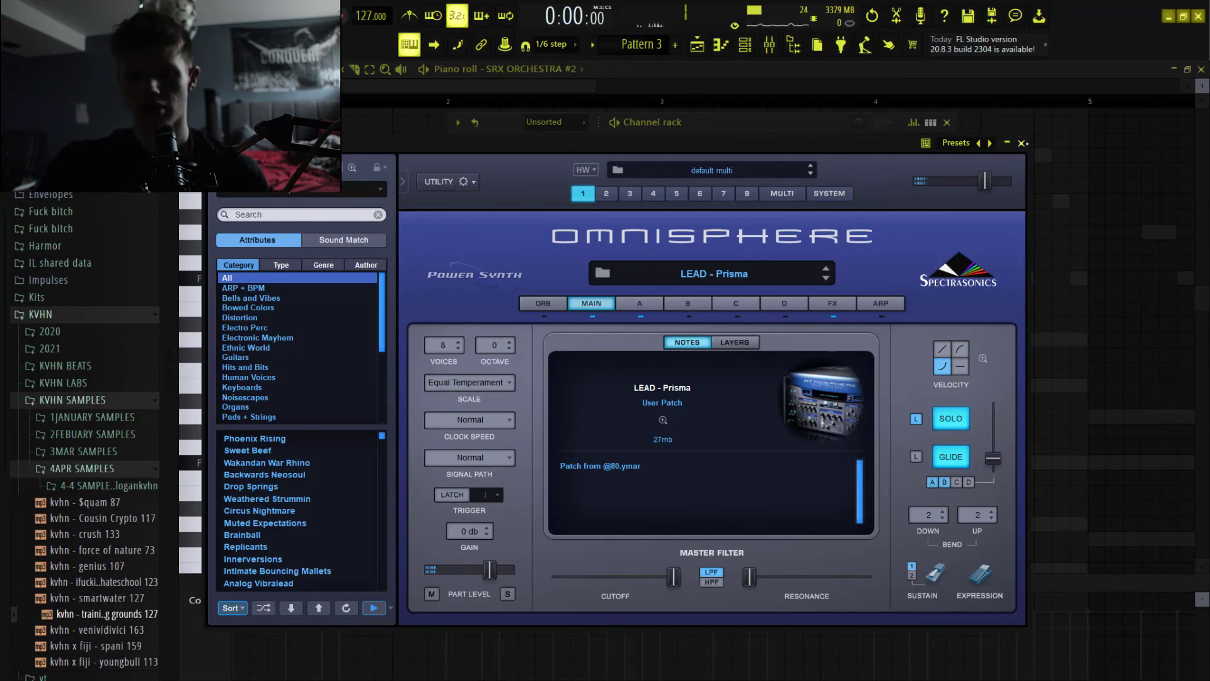
pyautogui.click(1021, 143)
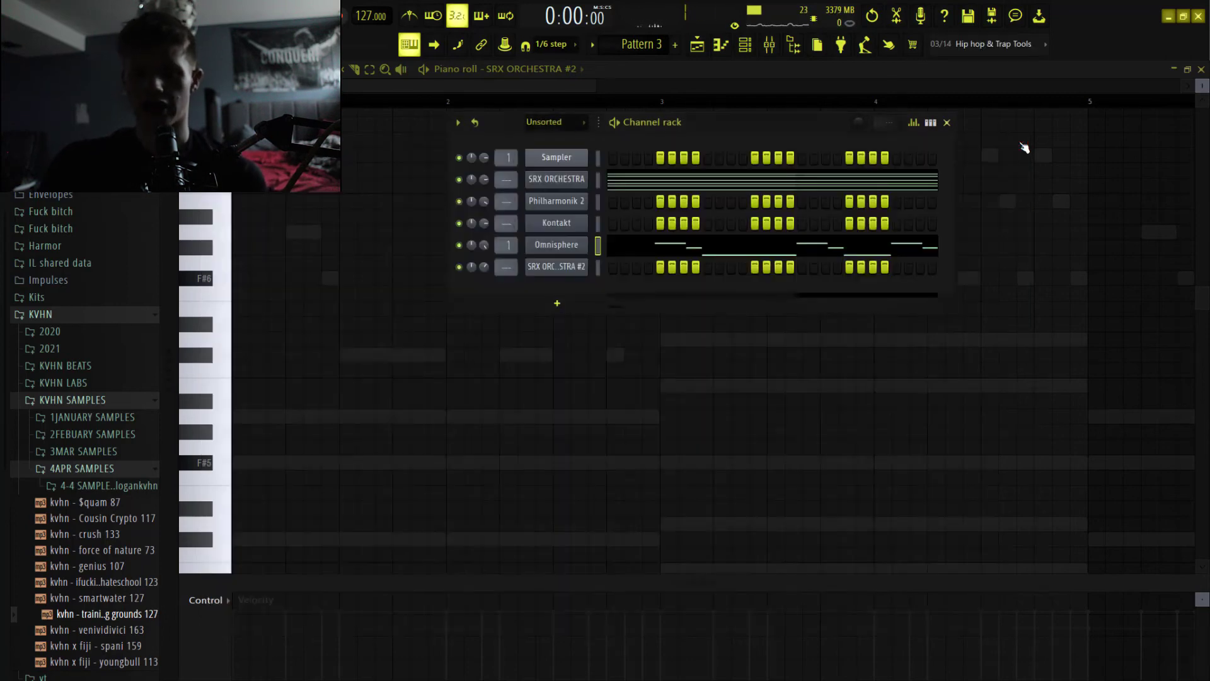
pyautogui.click(628, 253)
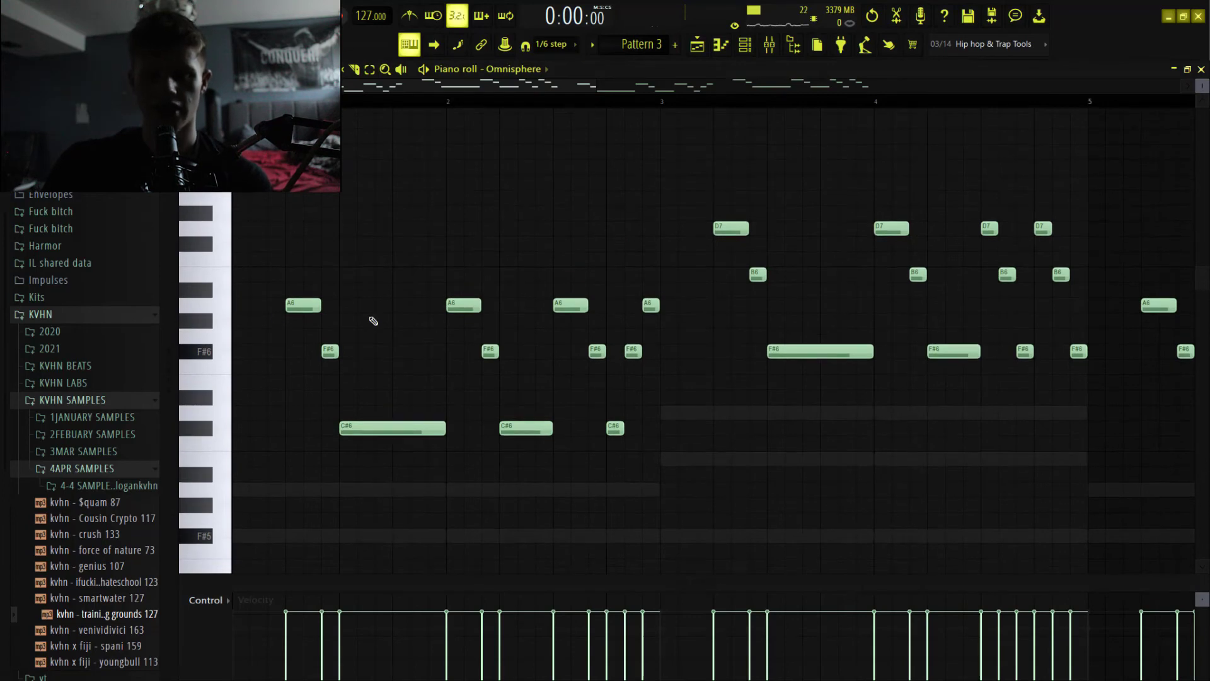
pyautogui.scroll(-2, 592, 374)
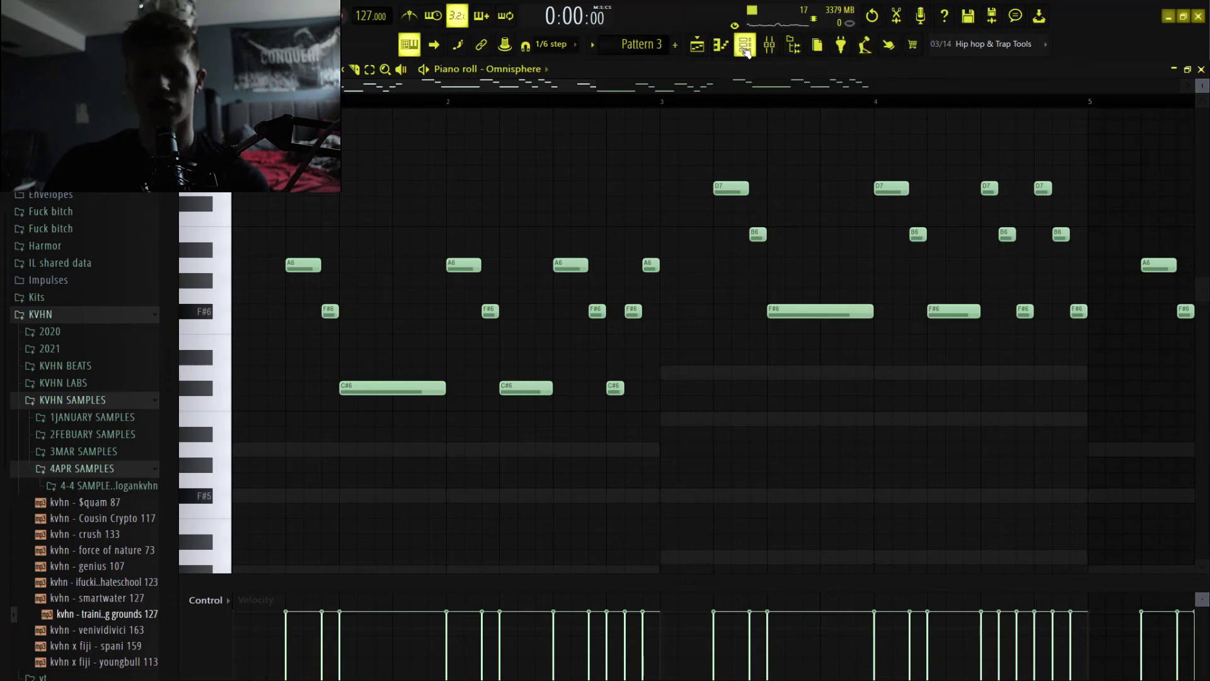
# Play Pattern 3 with the Omnisphere melody, bring up the playlist during playback, and stop.
pyautogui.click(745, 47)
pyautogui.rightClick(376, 191)
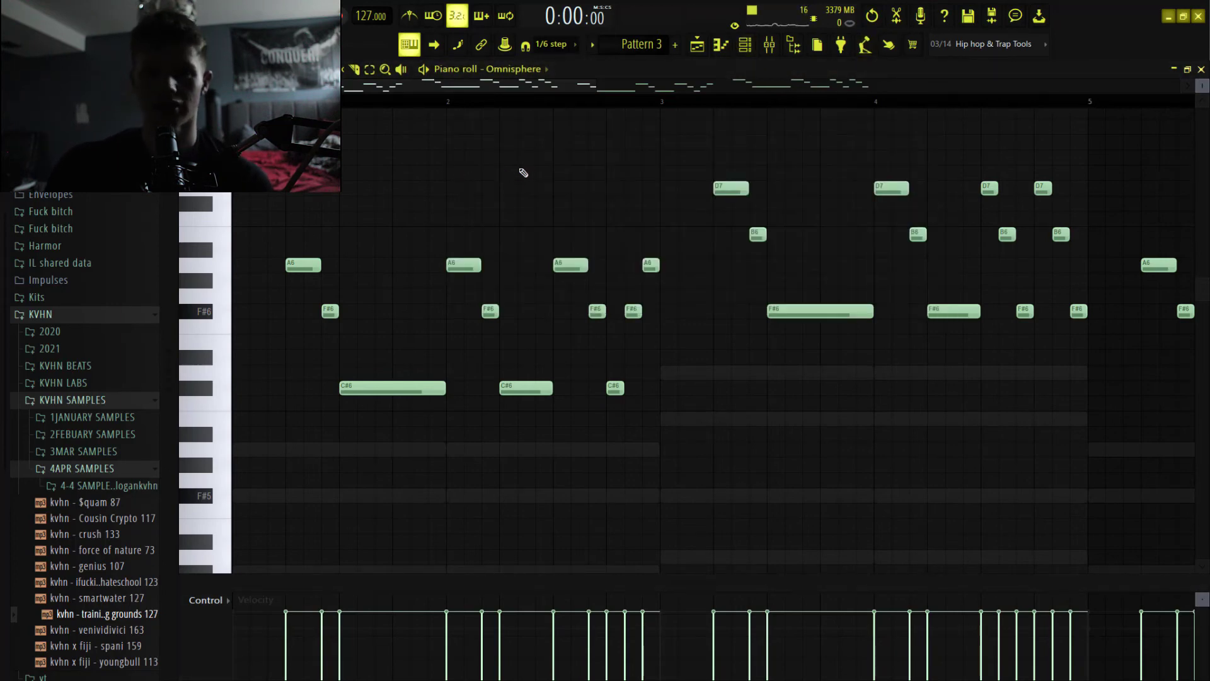
pyautogui.press('space')
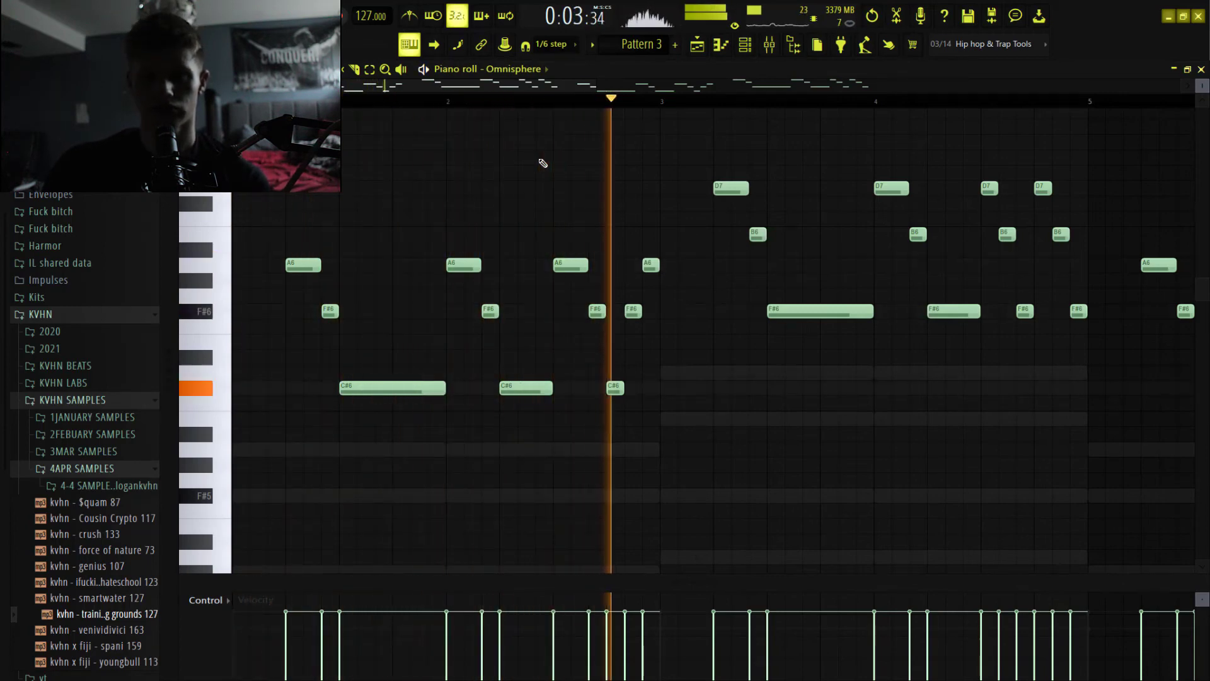
pyautogui.click(706, 49)
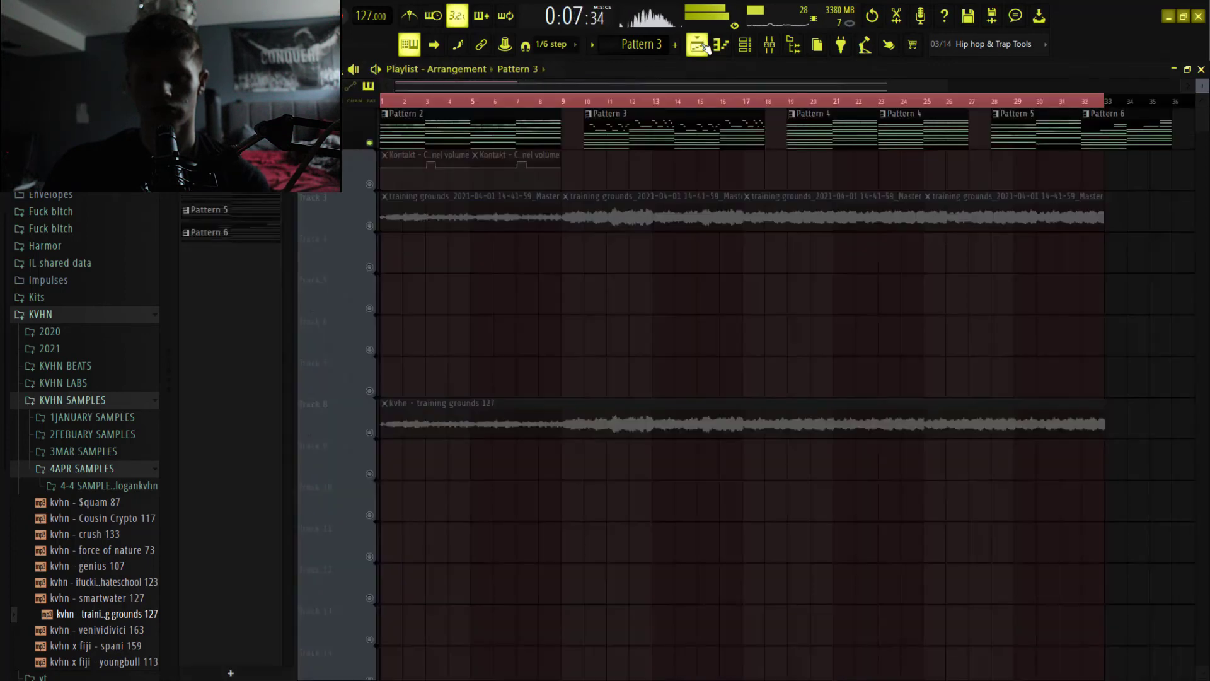
pyautogui.press('space')
# Show the Omnisphere mixer track and open its Fruity parametric EQ 2 to examine the curve.
pyautogui.click(769, 45)
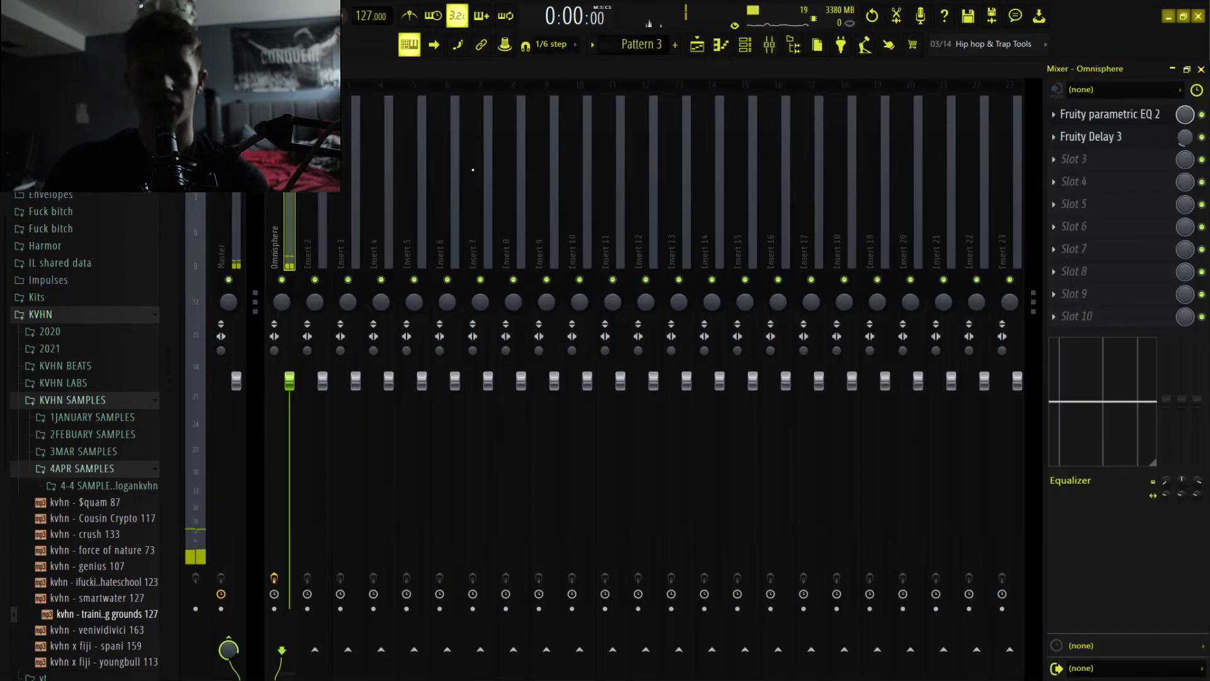
pyautogui.moveTo(385, 218); pyautogui.dragTo(282, 233)
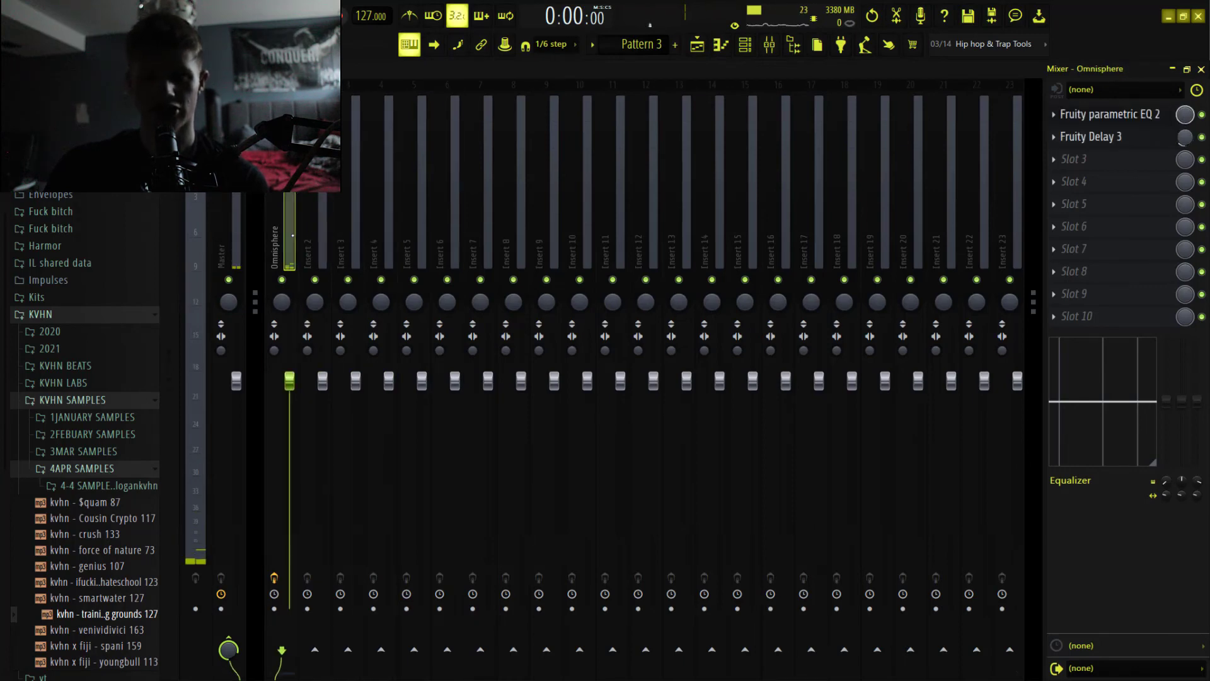
pyautogui.click(1075, 113)
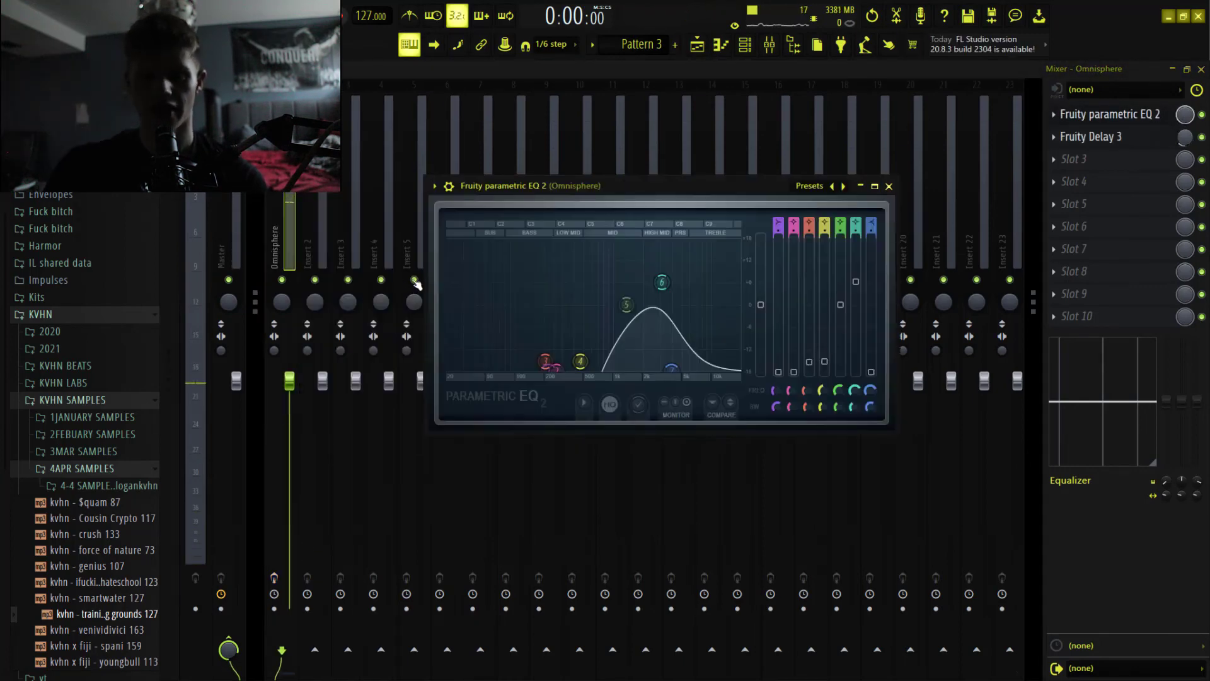
# Play short passages with the Omnisphere equalizer open, moving its window up between them, and stop playback.
pyautogui.press('space')
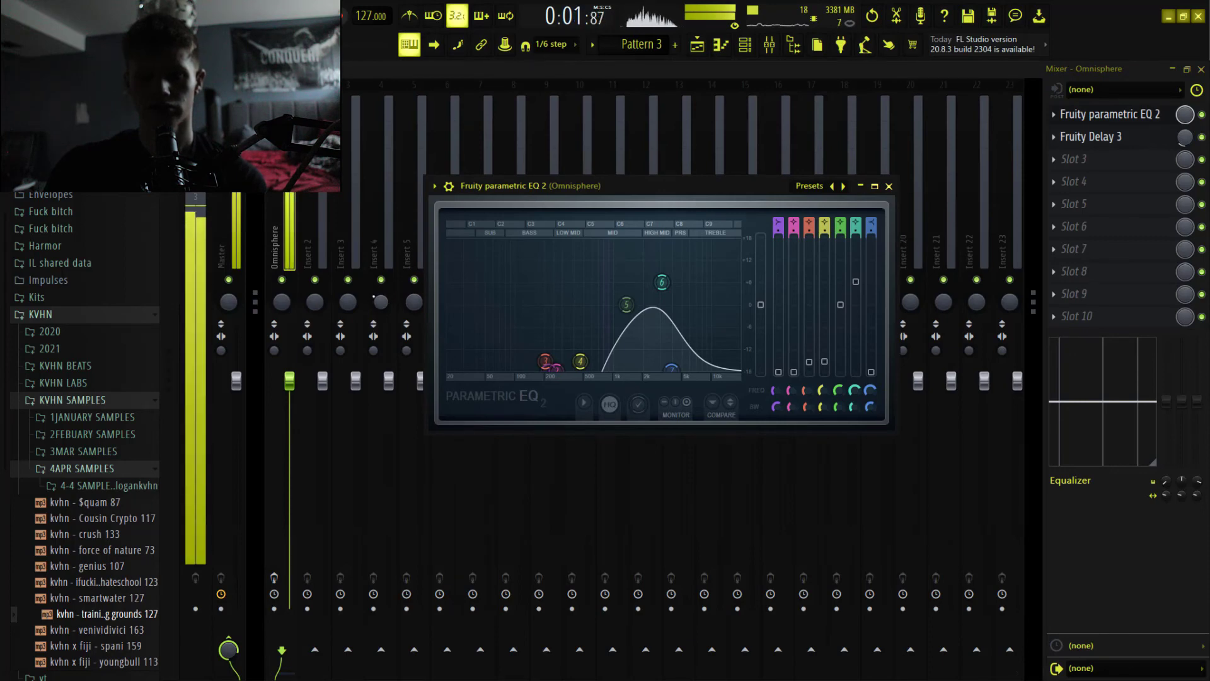
pyautogui.press('space')
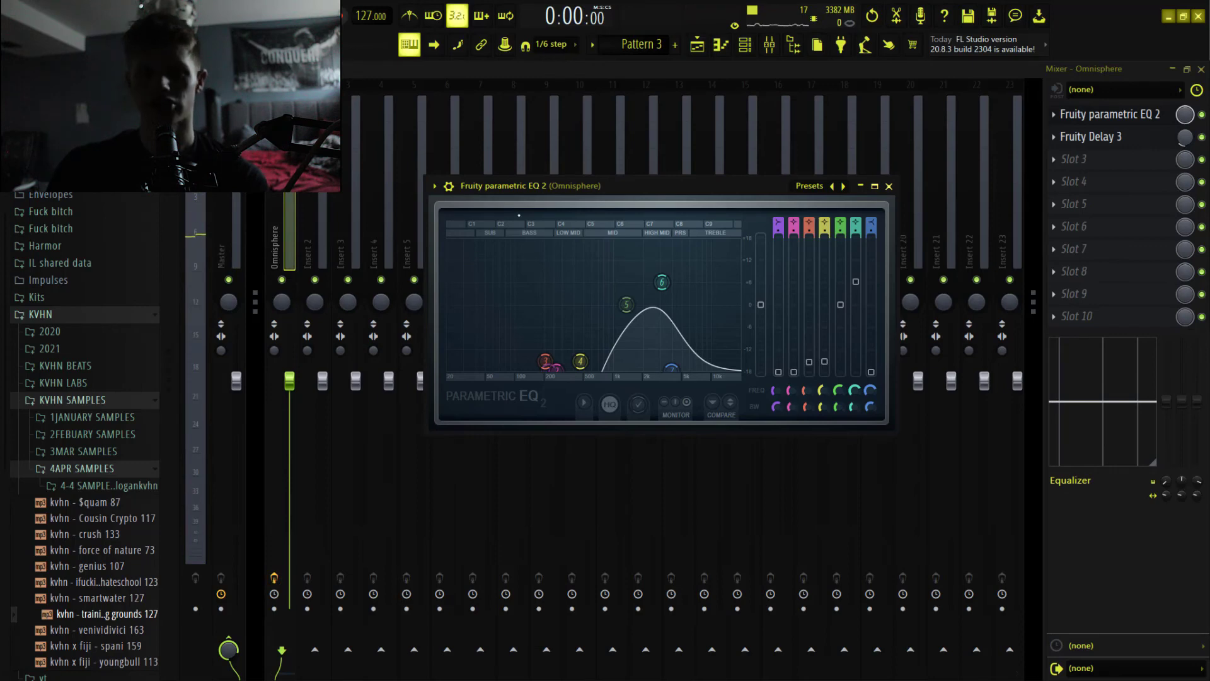
pyautogui.moveTo(530, 184); pyautogui.dragTo(492, 126)
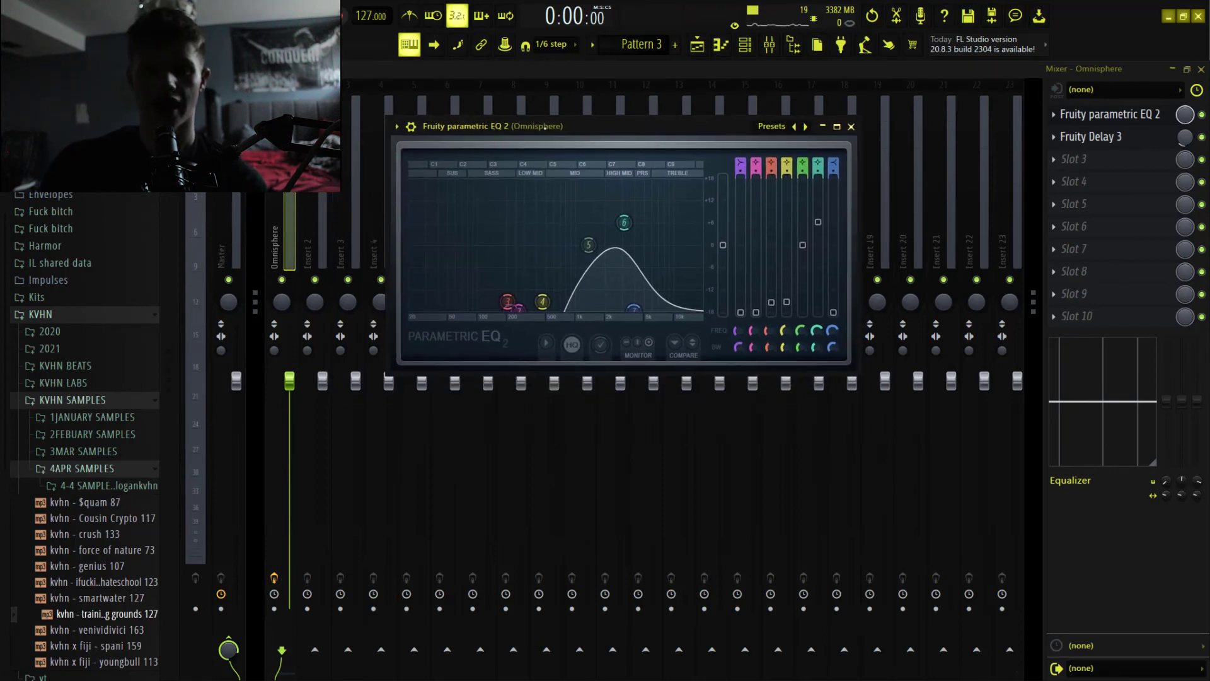
pyautogui.press('space')
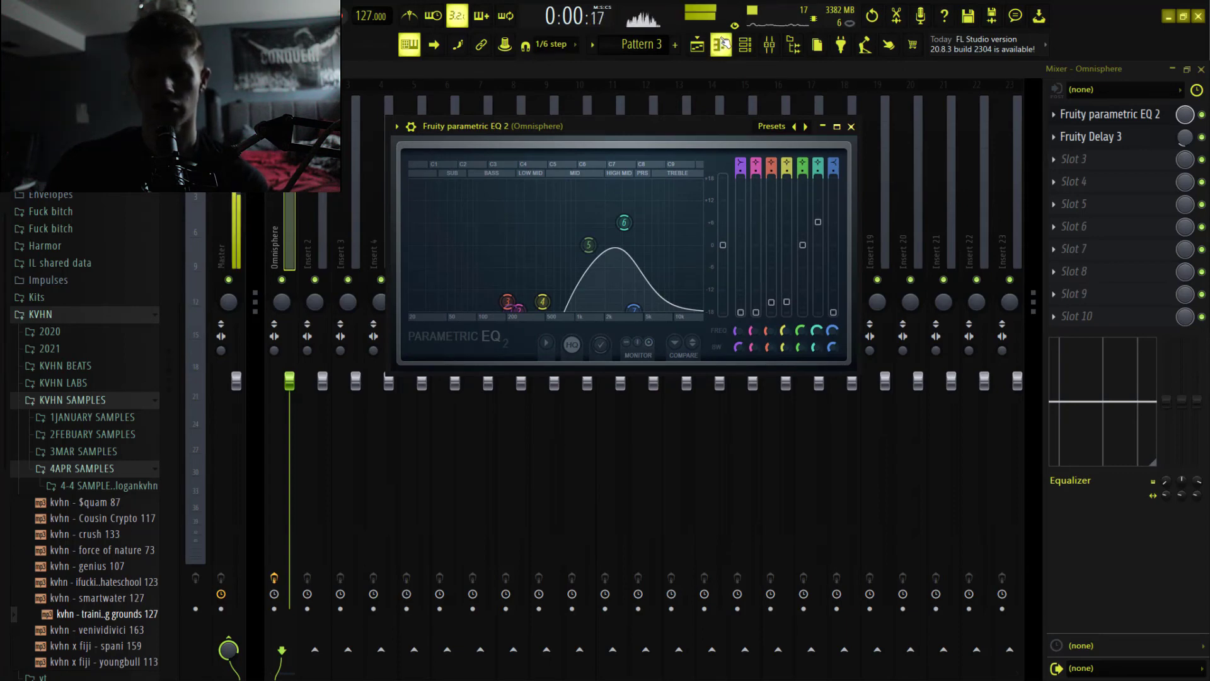
pyautogui.press('space')
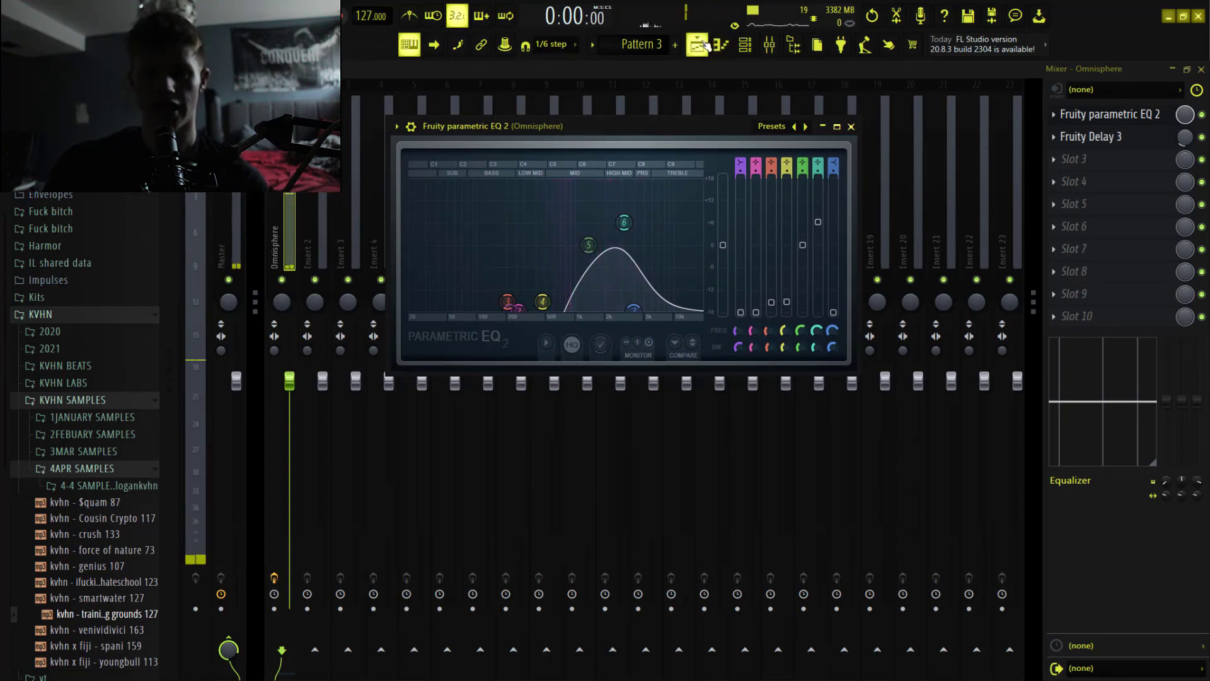
# Open Pattern 2 from the playlist to examine its Philharmonik 2 chords, and show its channel rack.
pyautogui.click(697, 44)
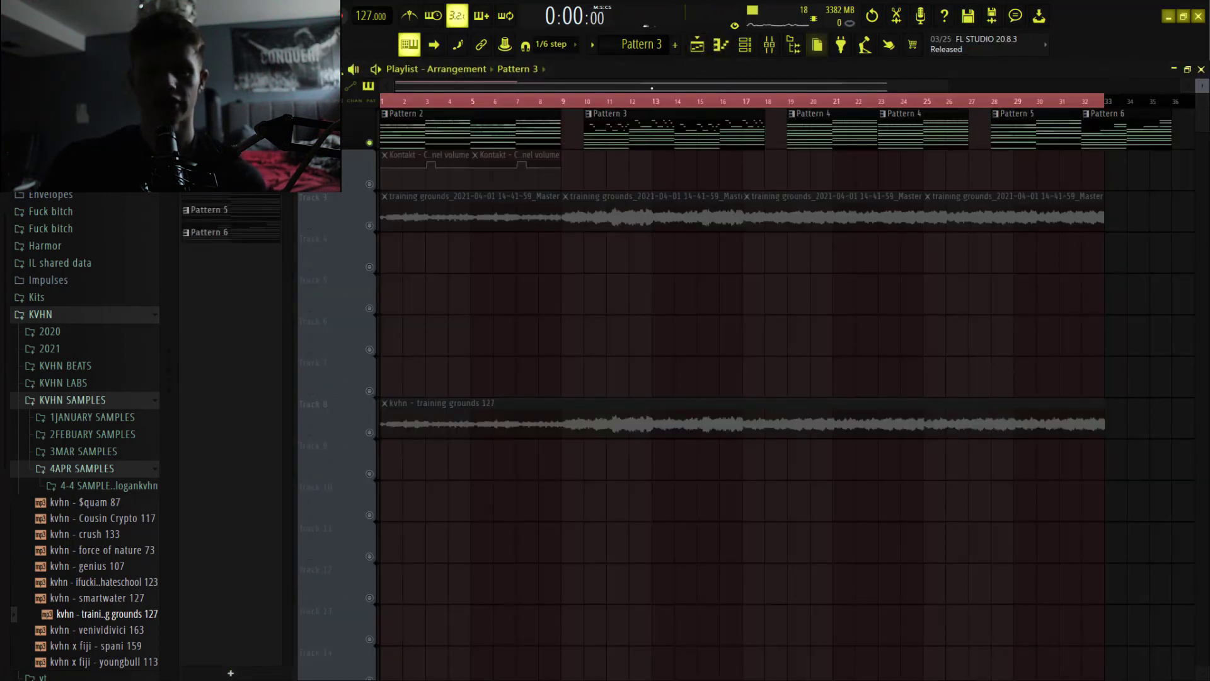
pyautogui.click(513, 117)
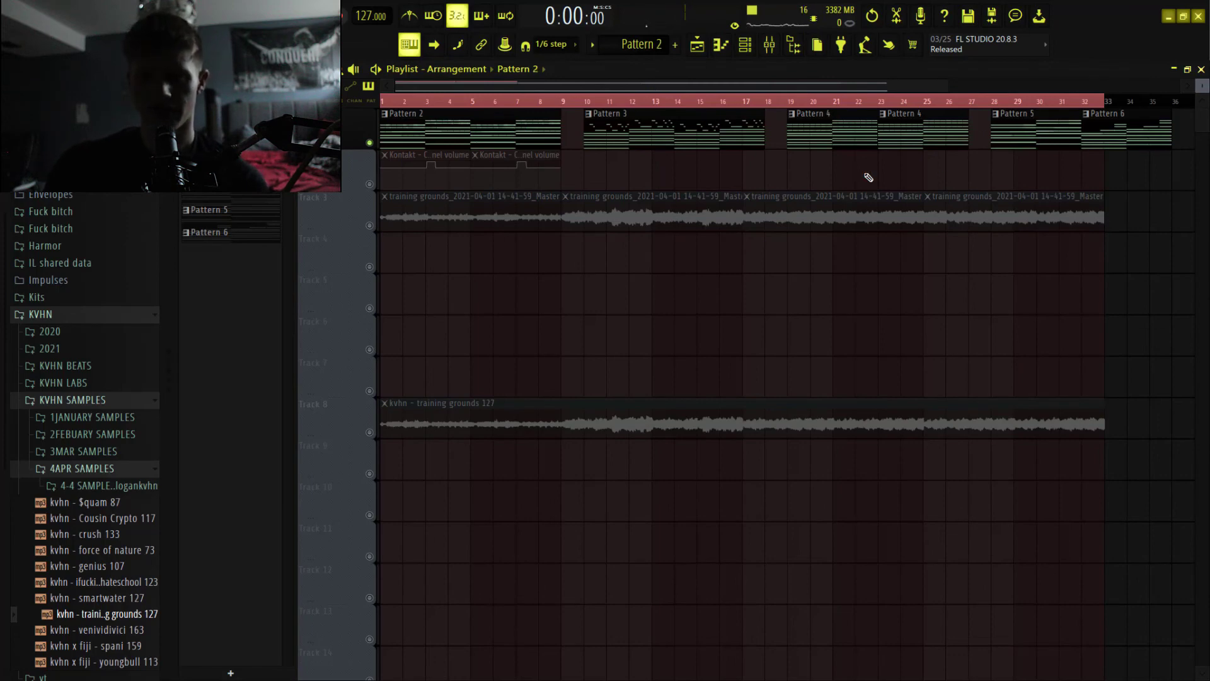
pyautogui.doubleClick(548, 135)
pyautogui.hscroll(-8, 544, 140)
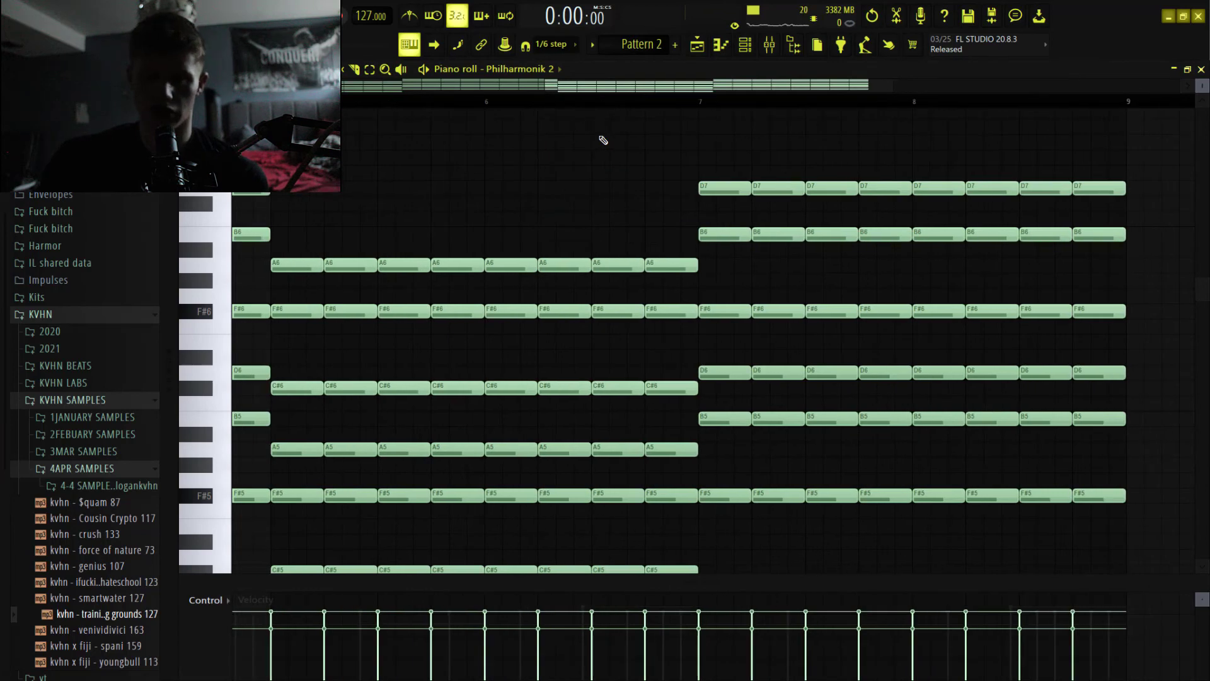
pyautogui.press('F6')
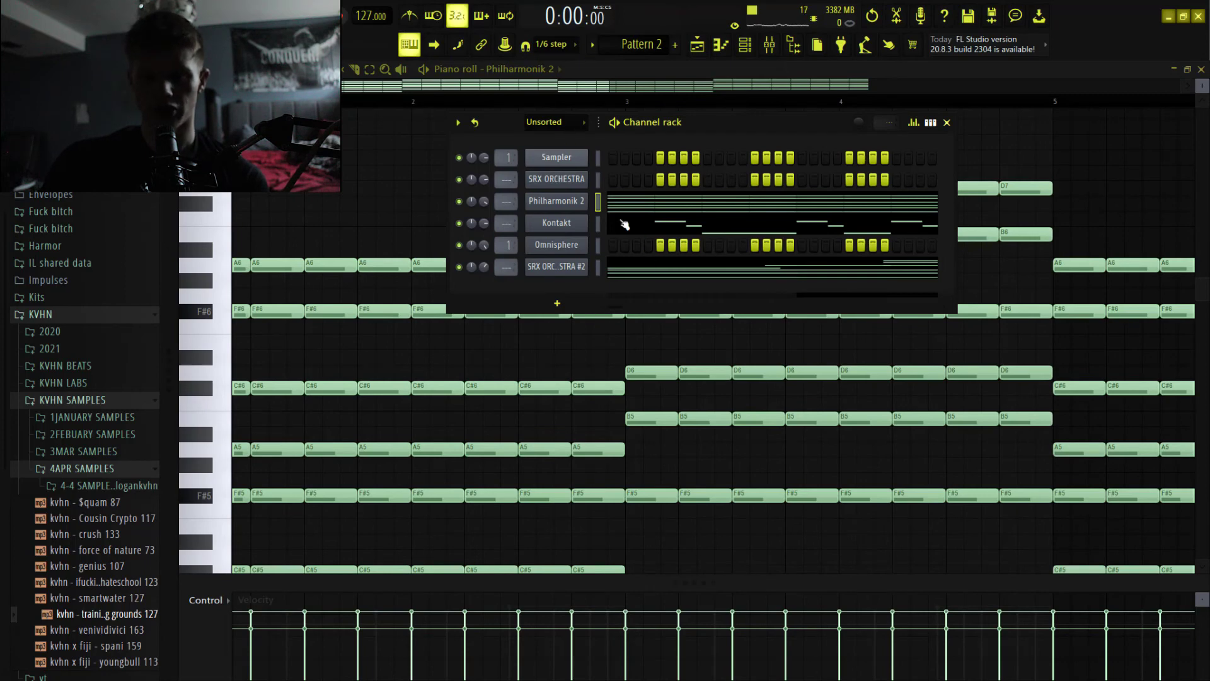
# Play Pattern 2, bring the playlist back into view, and stop playback.
pyautogui.press('space')
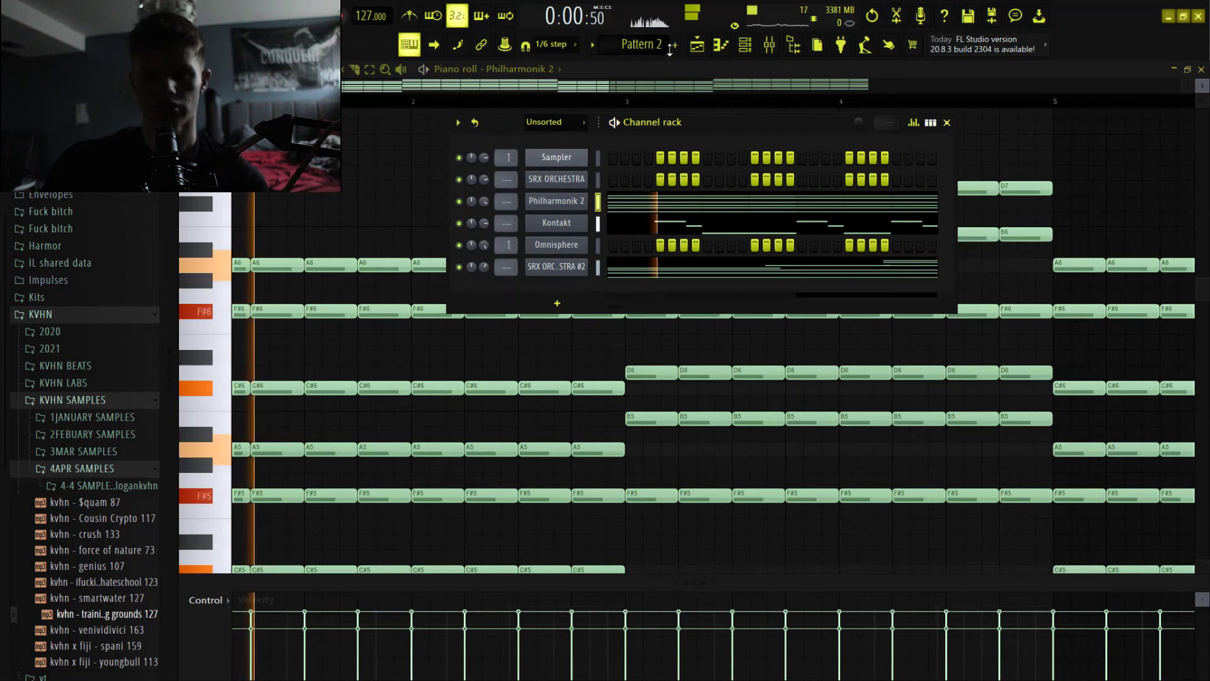
pyautogui.press('F5')
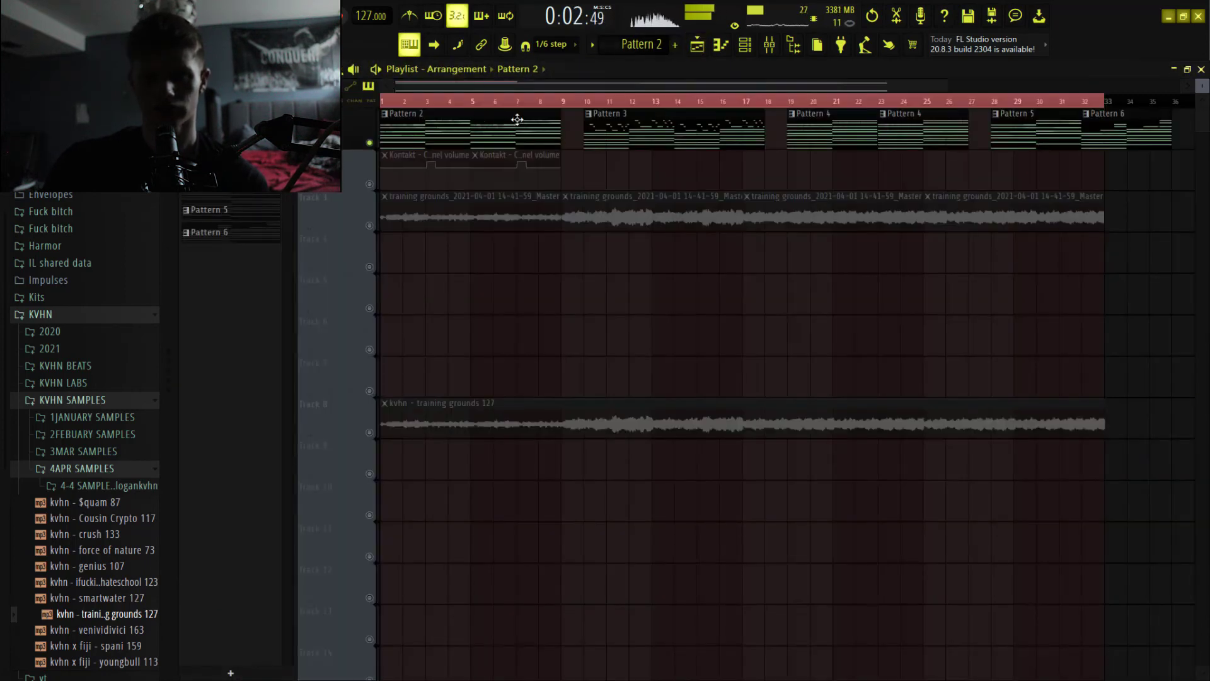
pyautogui.press('space')
# Play short passages of the arrangement from the start of Pattern 3 at bar 10 and Pattern 4 at bar 19.
pyautogui.click(585, 104)
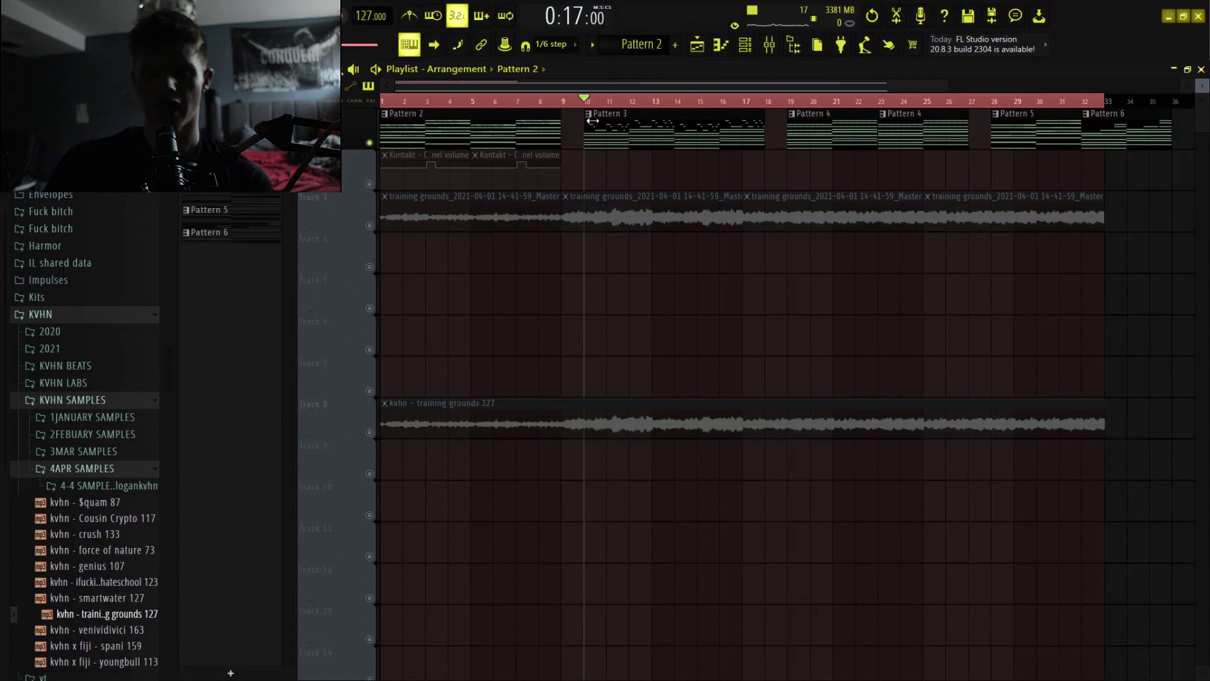
pyautogui.press('space')
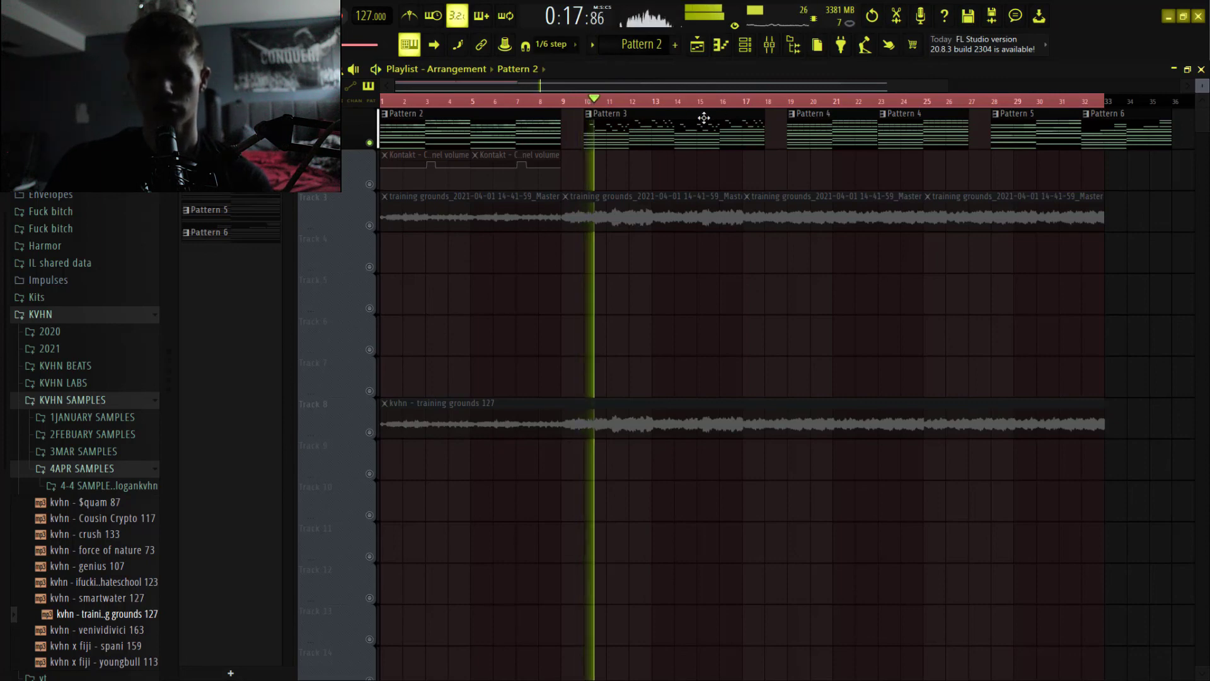
pyautogui.press('space')
pyautogui.click(789, 102)
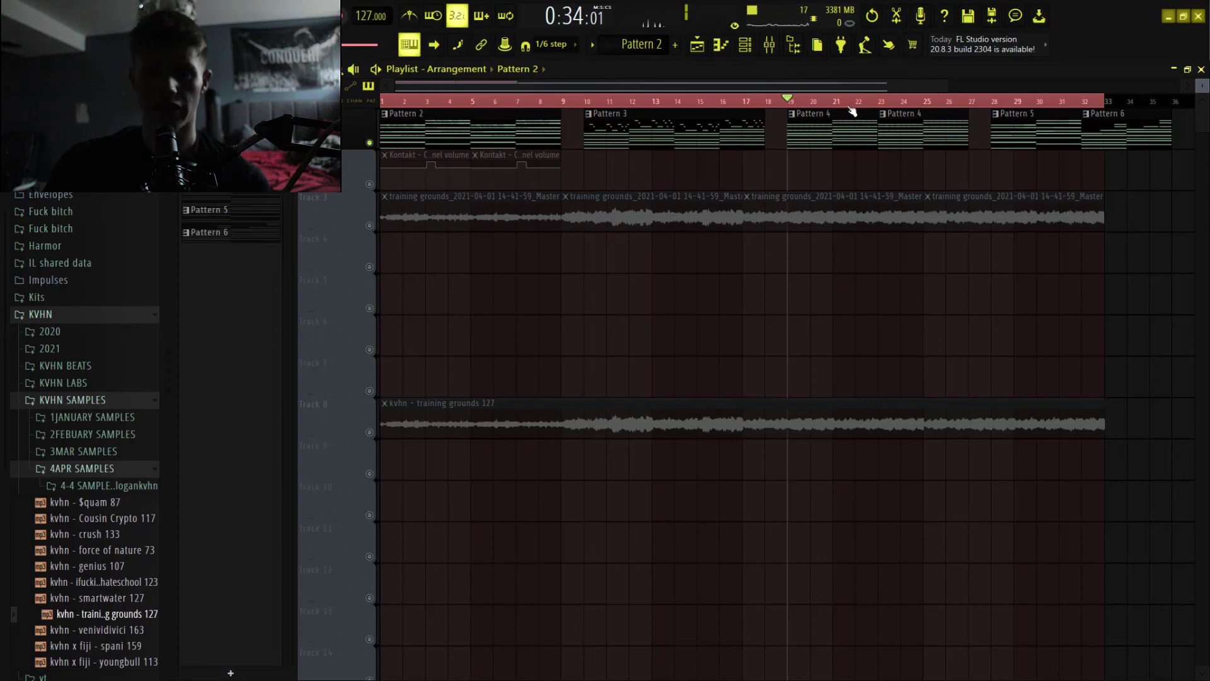
pyautogui.press('space')
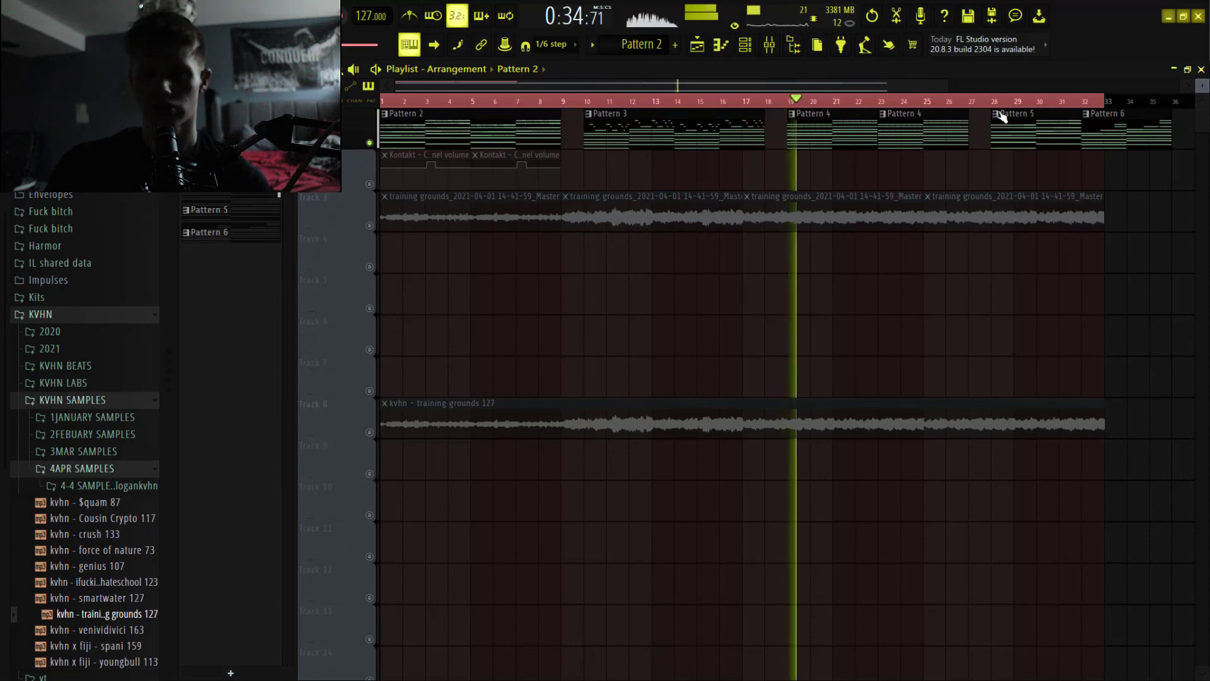
pyautogui.press('space')
# Place the playhead at the start of Pattern 5, examine its SRX ORCHESTRA chords, and return to the playlist.
pyautogui.click(999, 105)
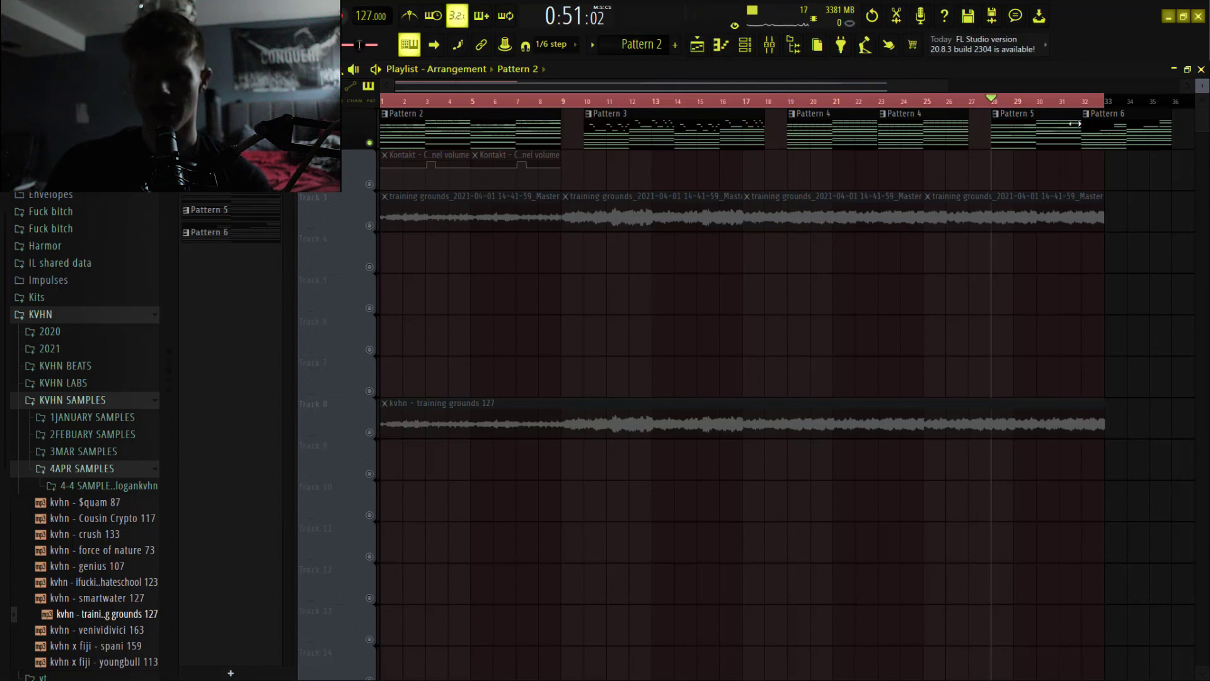
pyautogui.doubleClick(1050, 132)
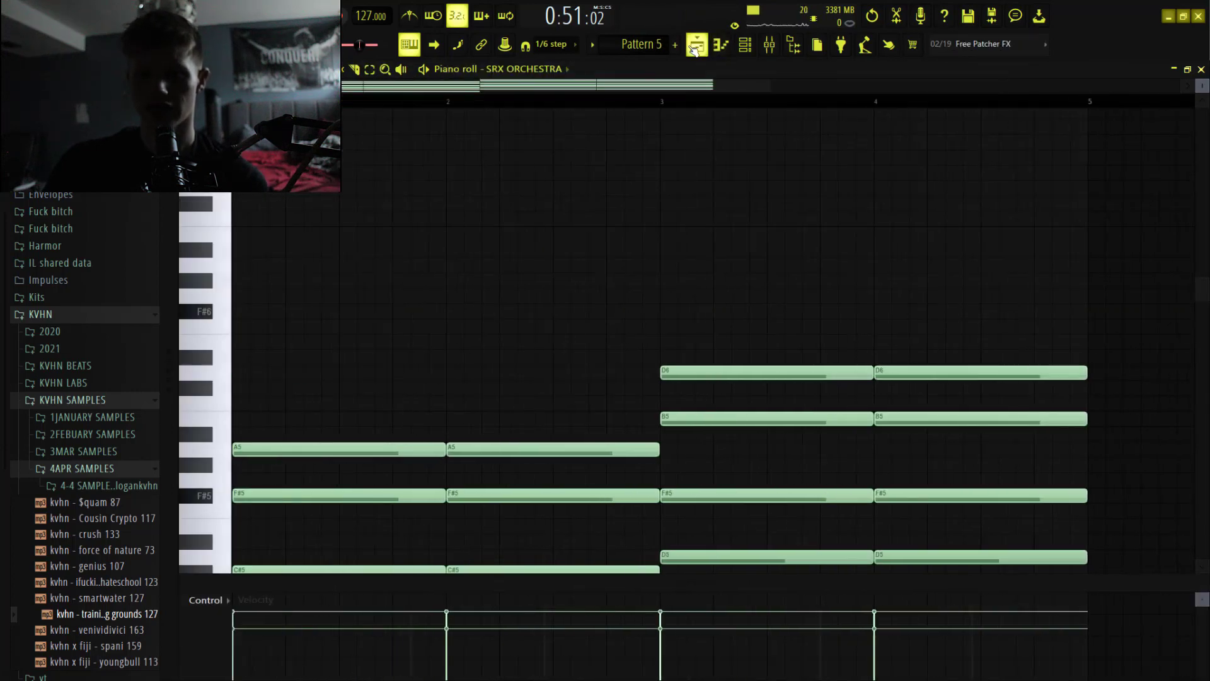
pyautogui.click(695, 46)
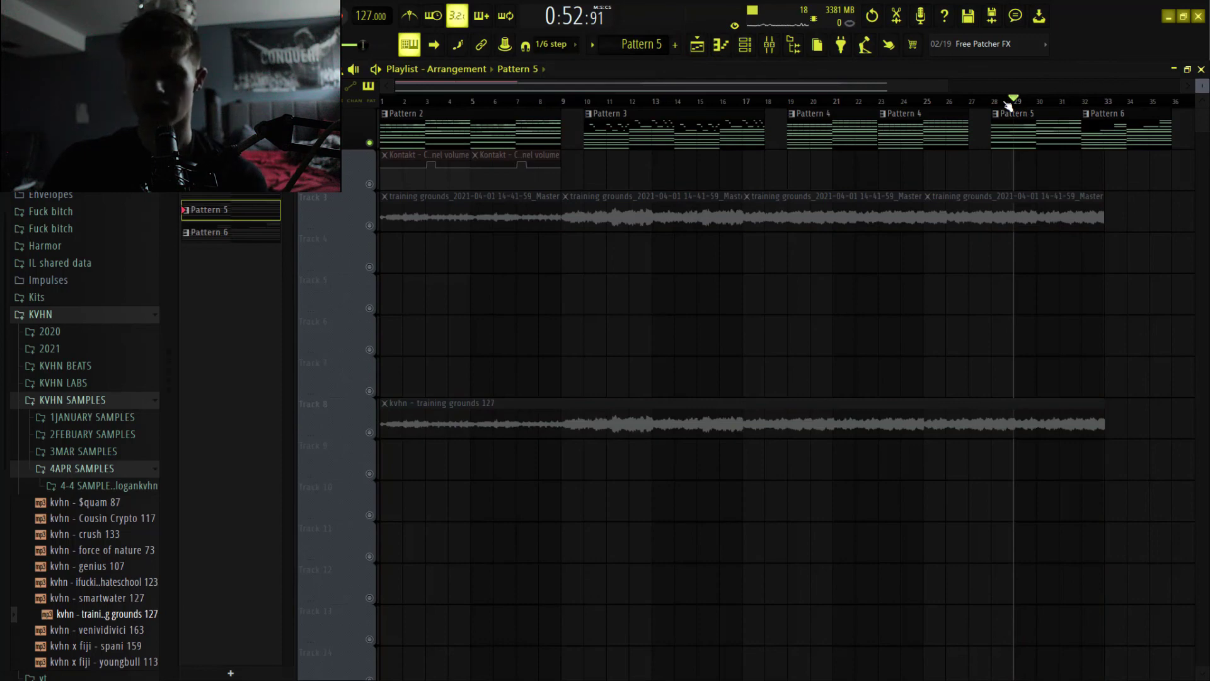
# Play Pattern 5 from bar 29 and Pattern 6 from bar 33, and stop playback.
pyautogui.press('space')
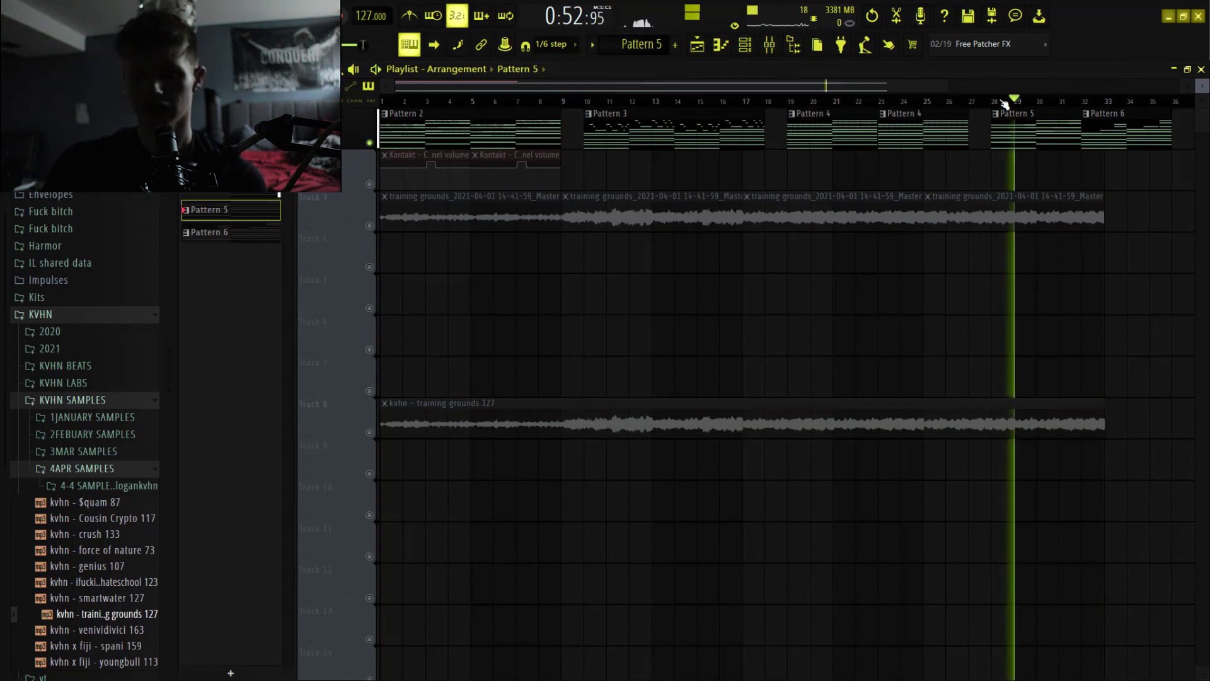
pyautogui.press('space')
pyautogui.click(1107, 102)
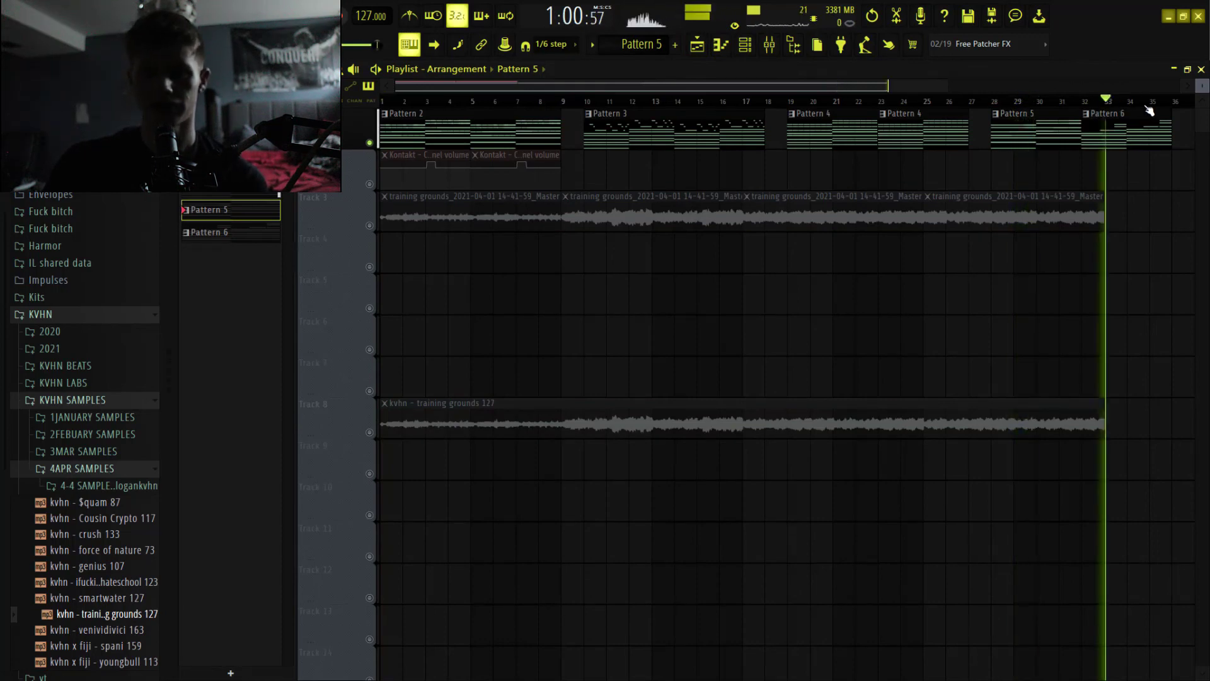
pyautogui.press('space')
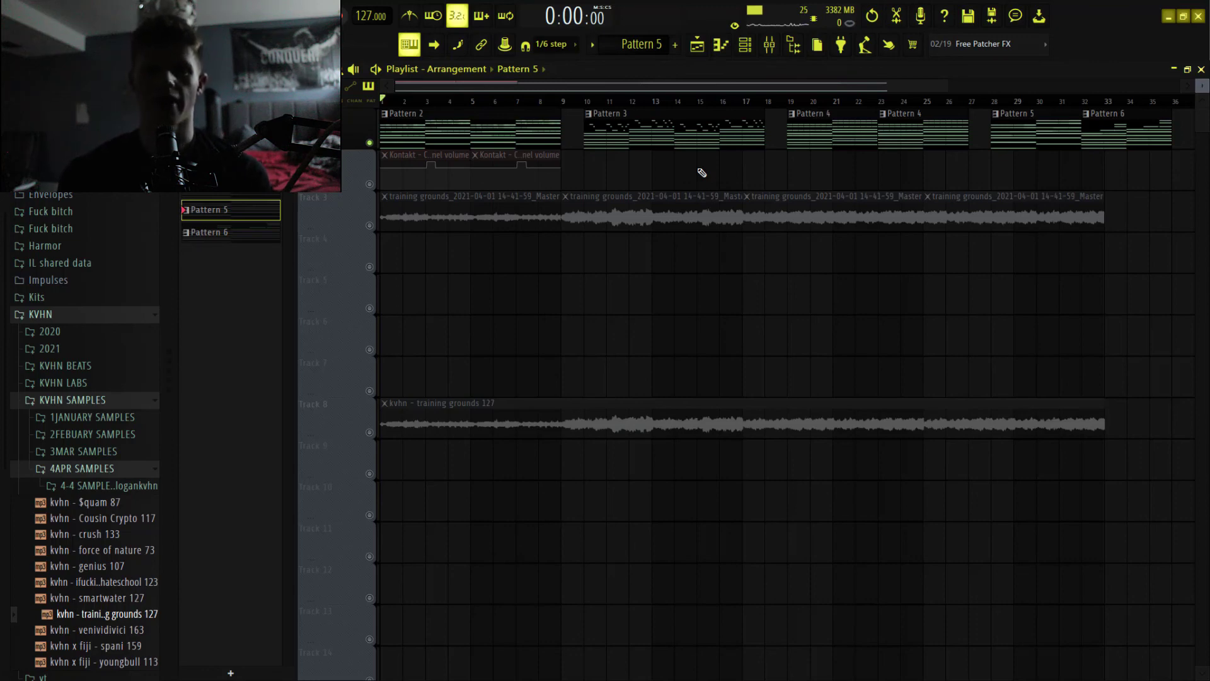
# Solo Track 3's rendered master clips, and switch the solo to Track 8 with the "kvhn - training grounds 127" clip.
pyautogui.click(371, 226)
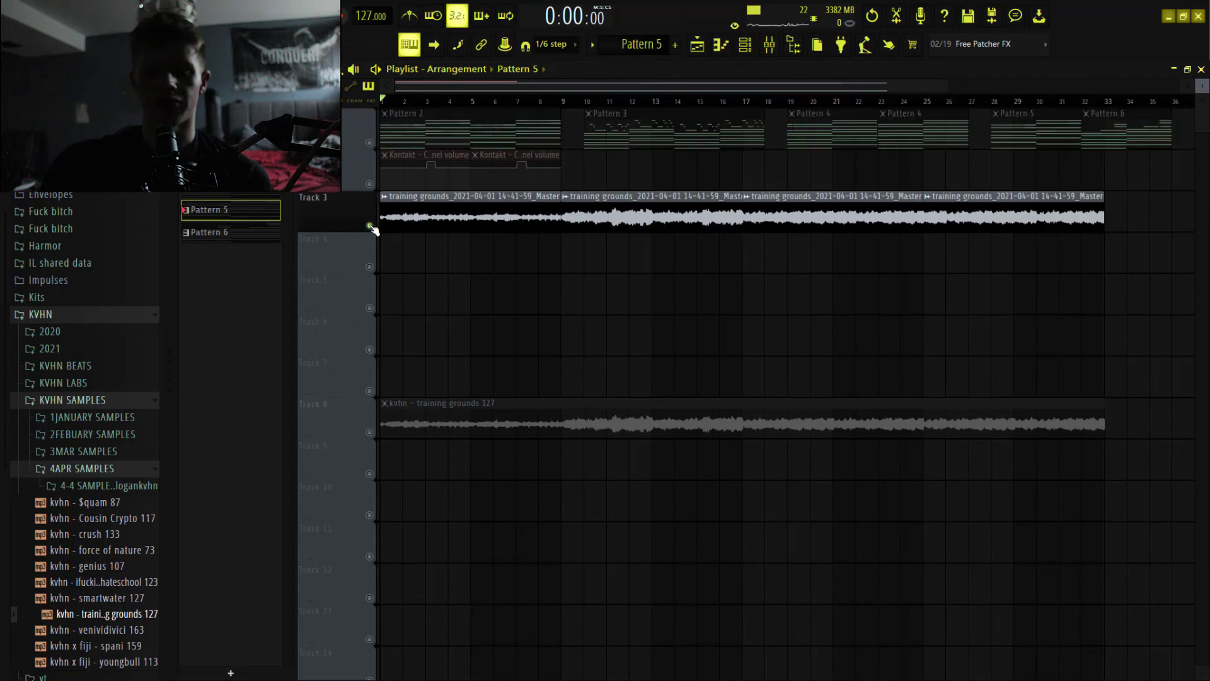
pyautogui.click(371, 432)
pyautogui.scroll(-1, 488, 346)
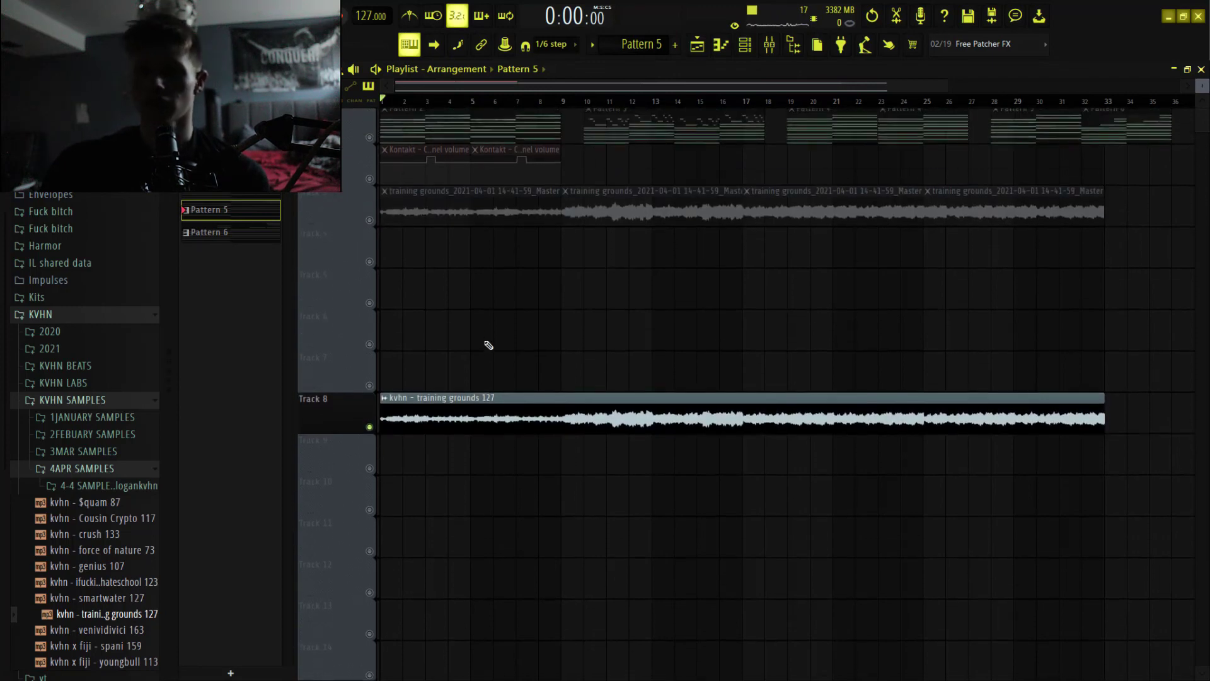
pyautogui.scroll(1, 488, 346)
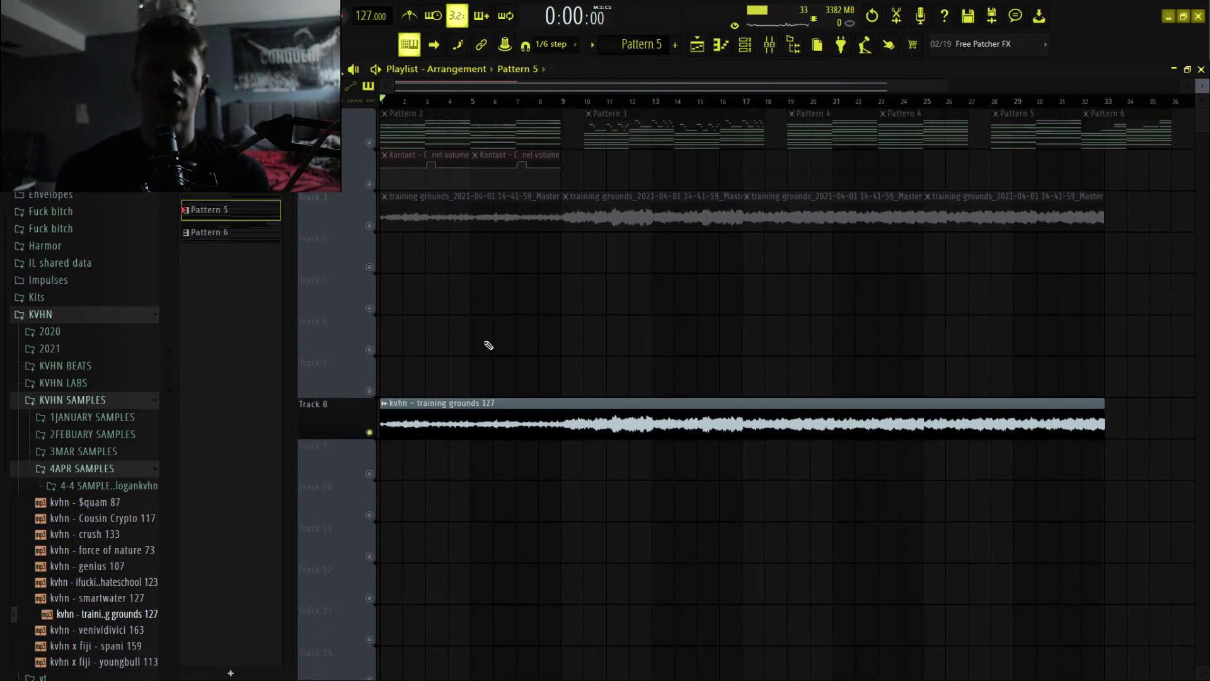